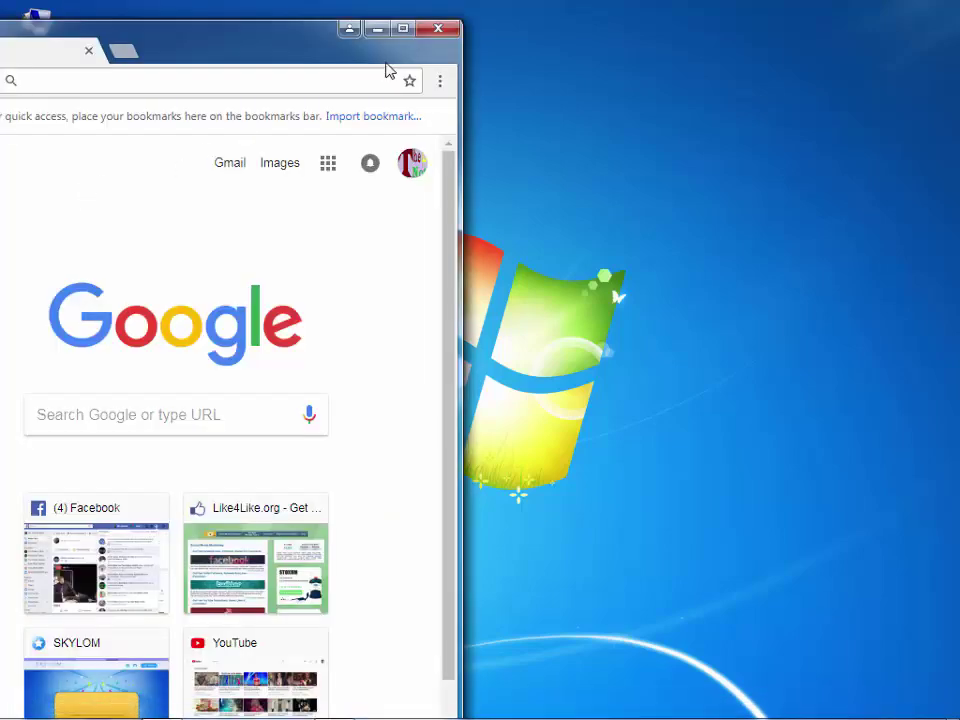
# Step: Maximize Chrome and load PayPal's Cyprus site at paypal.com/cy
pyautogui.click(402, 30)
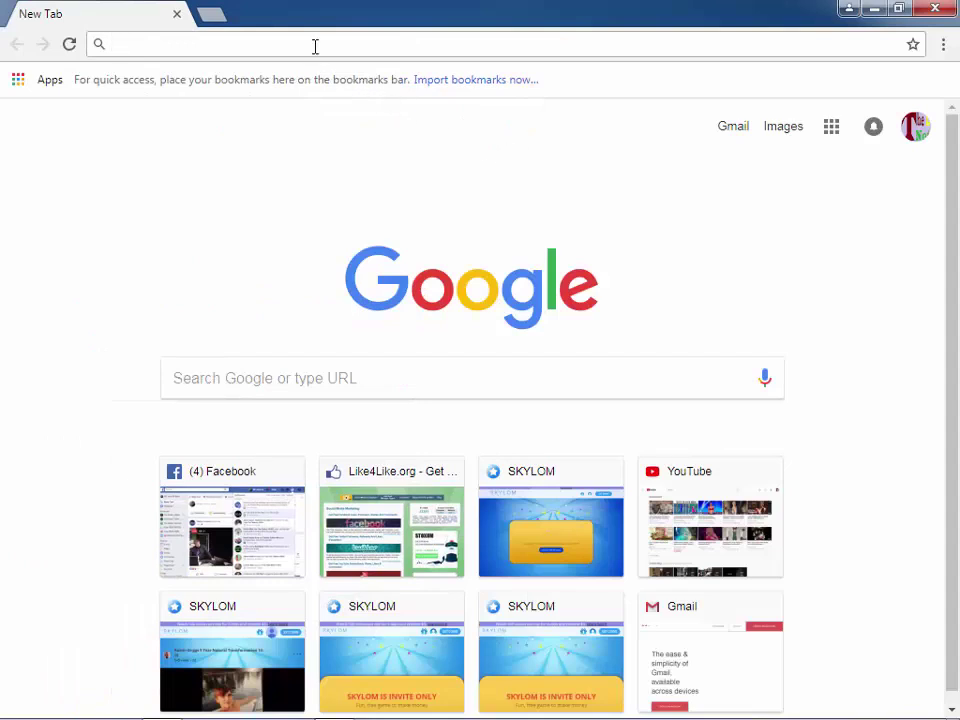
pyautogui.write('pay')
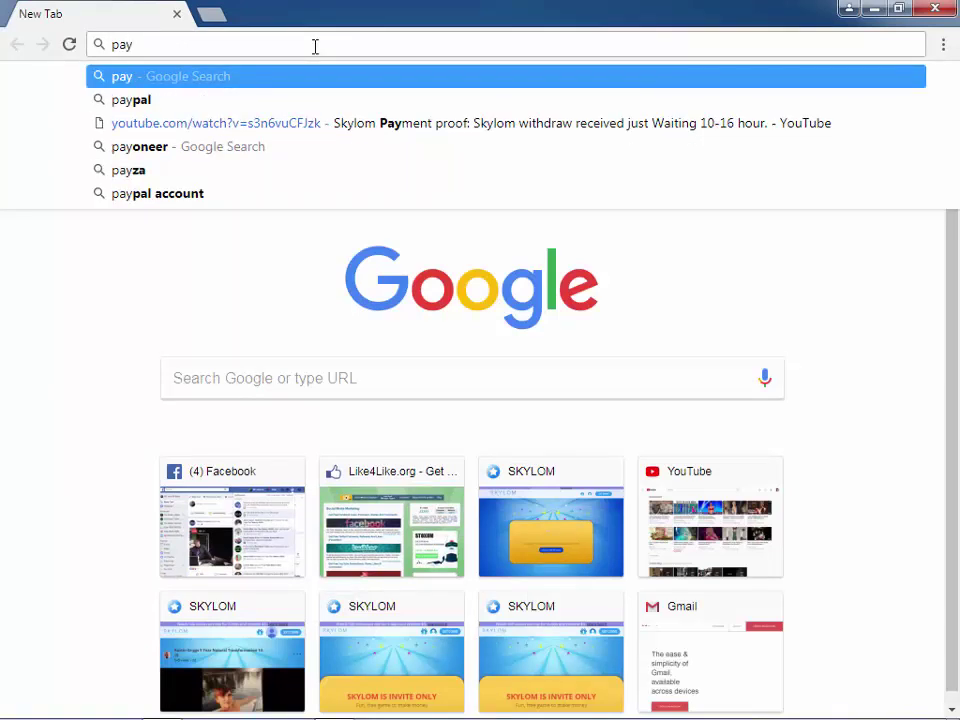
pyautogui.write('p')
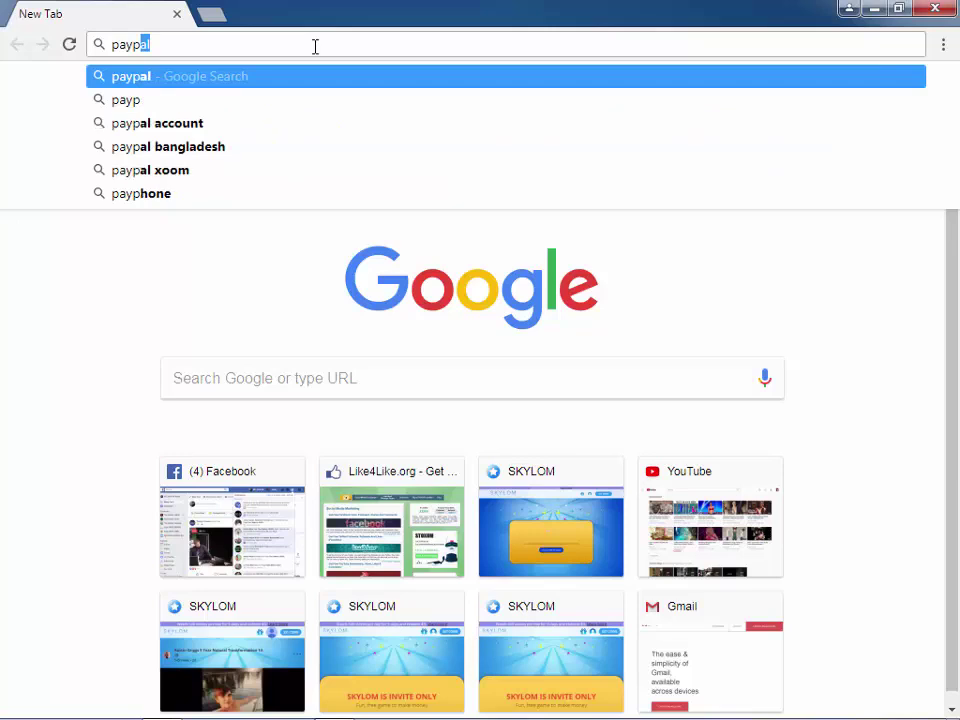
pyautogui.write('al.')
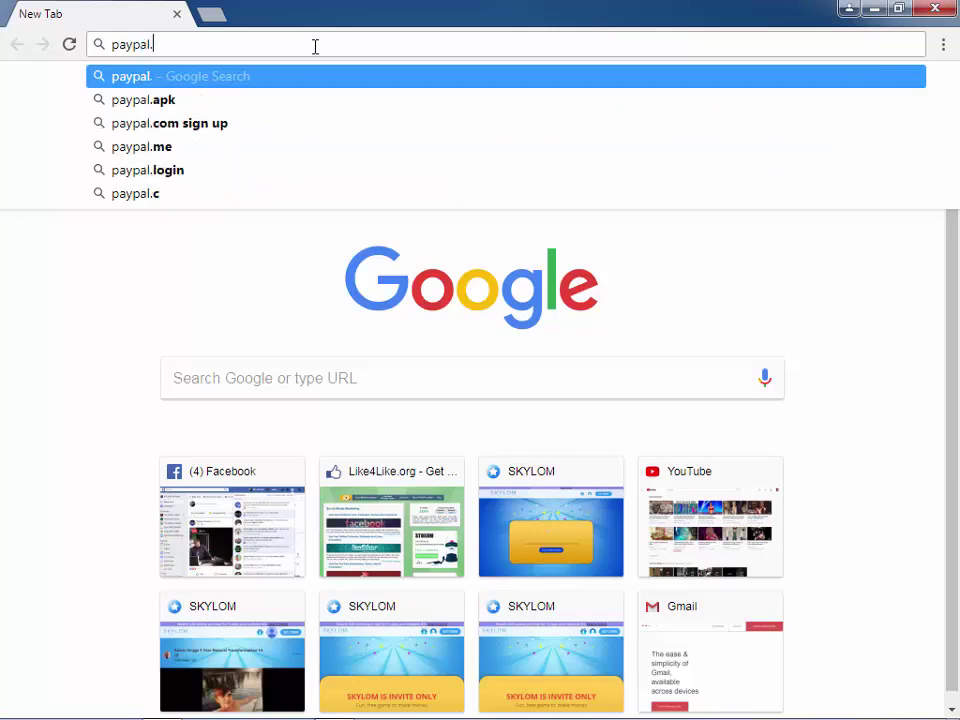
pyautogui.write('com')
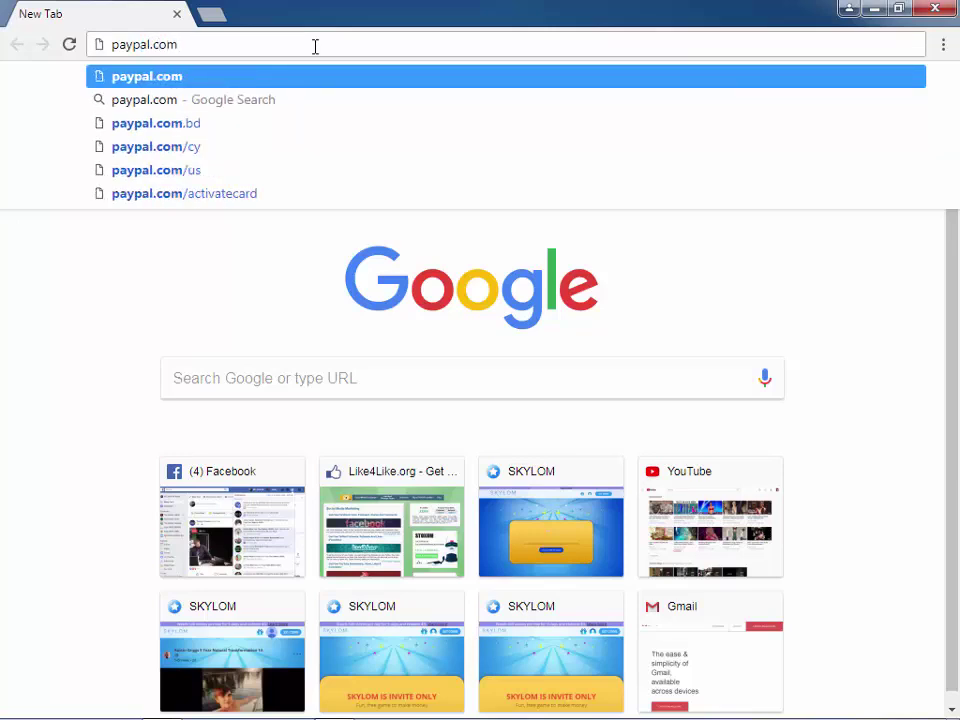
pyautogui.write('/')
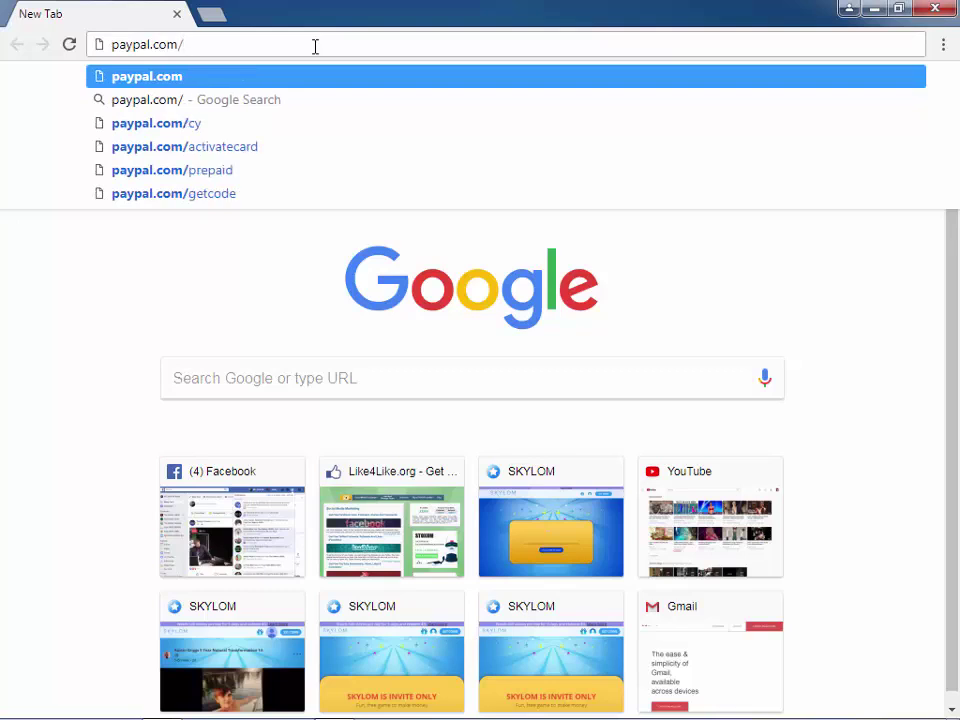
pyautogui.write('cy')
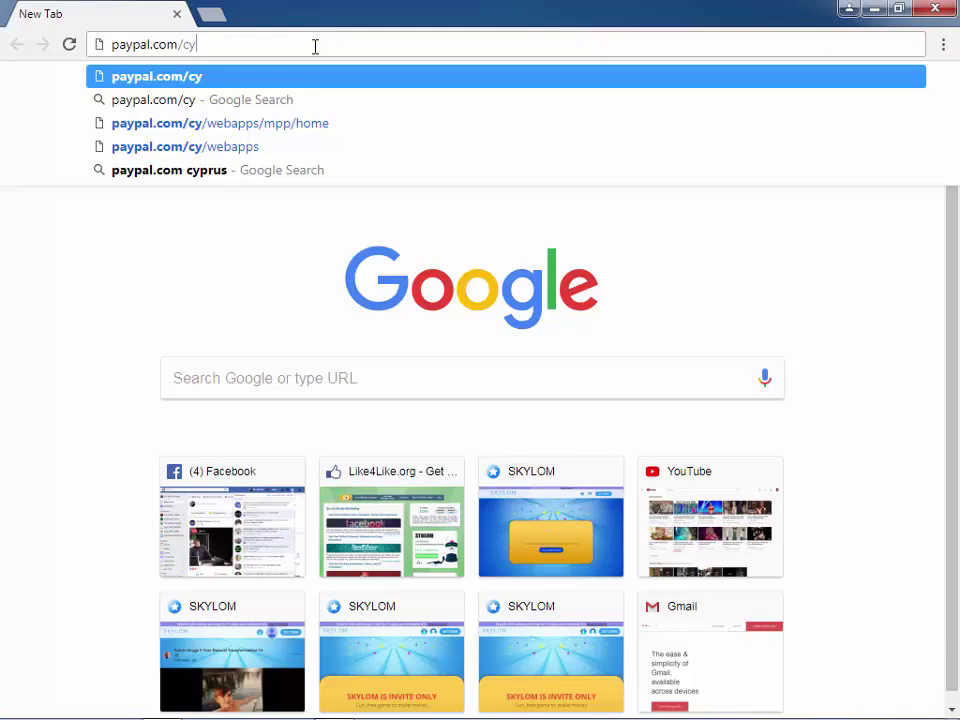
pyautogui.press('Return')
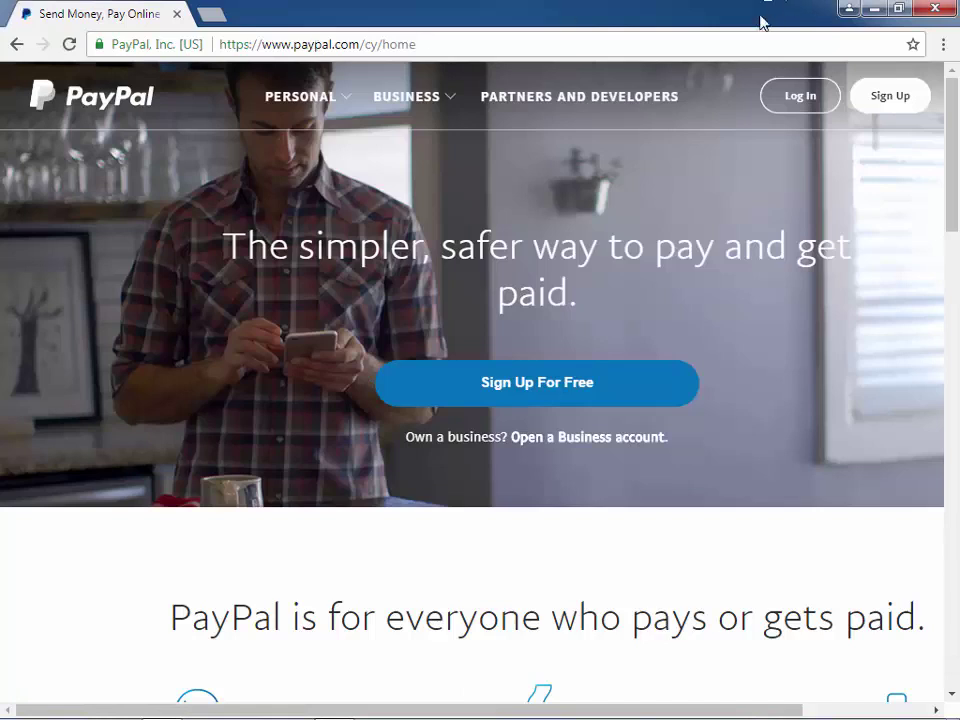
# Step: Start the free sign-up with Cyprus as country and a Business account selected, then continue
pyautogui.click(550, 44)
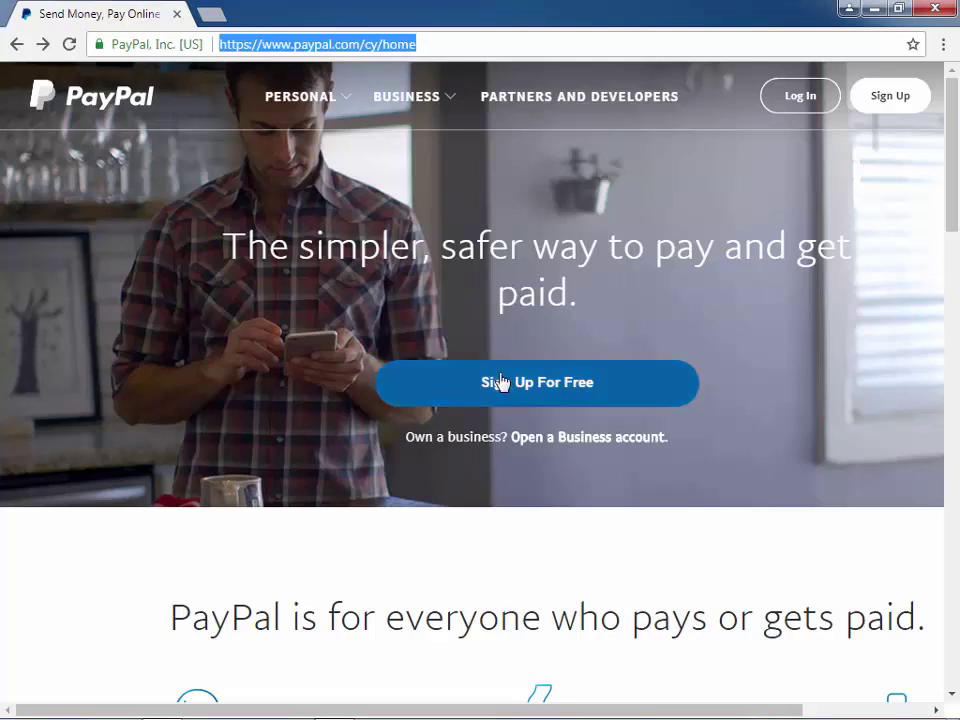
pyautogui.click(898, 112)
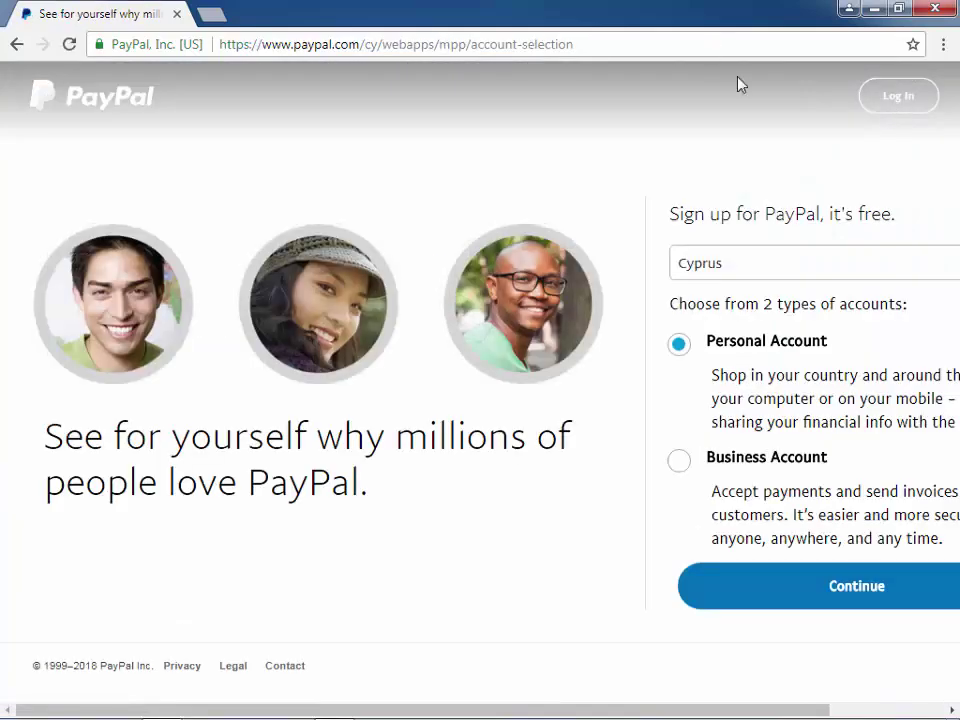
pyautogui.click(764, 266)
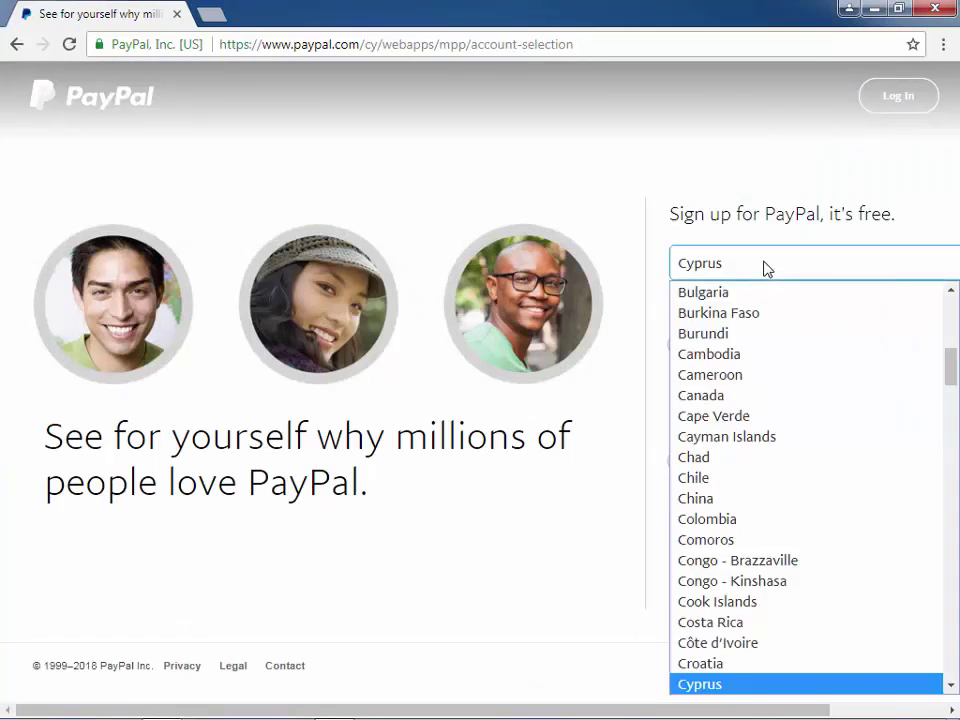
pyautogui.click(764, 268)
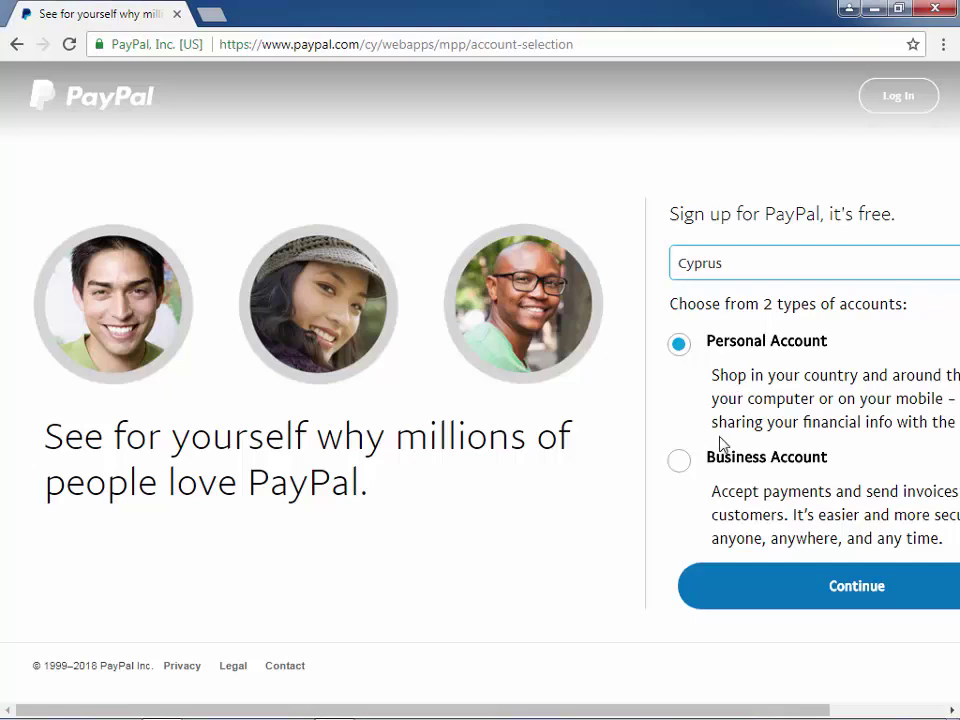
pyautogui.click(680, 462)
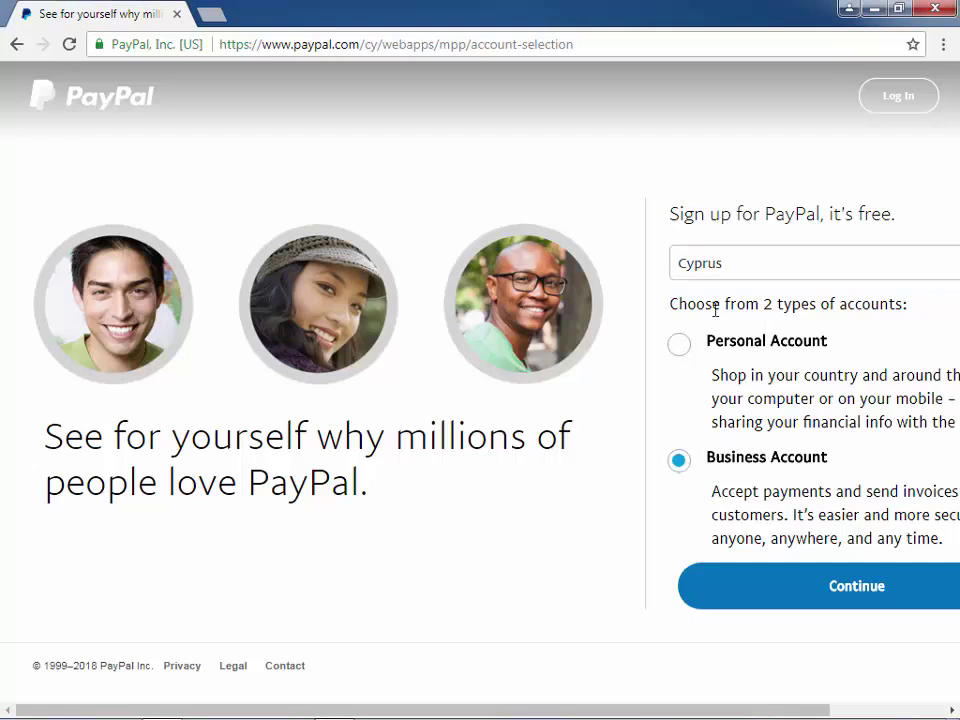
pyautogui.click(752, 268)
pyautogui.click(610, 199)
pyautogui.click(857, 597)
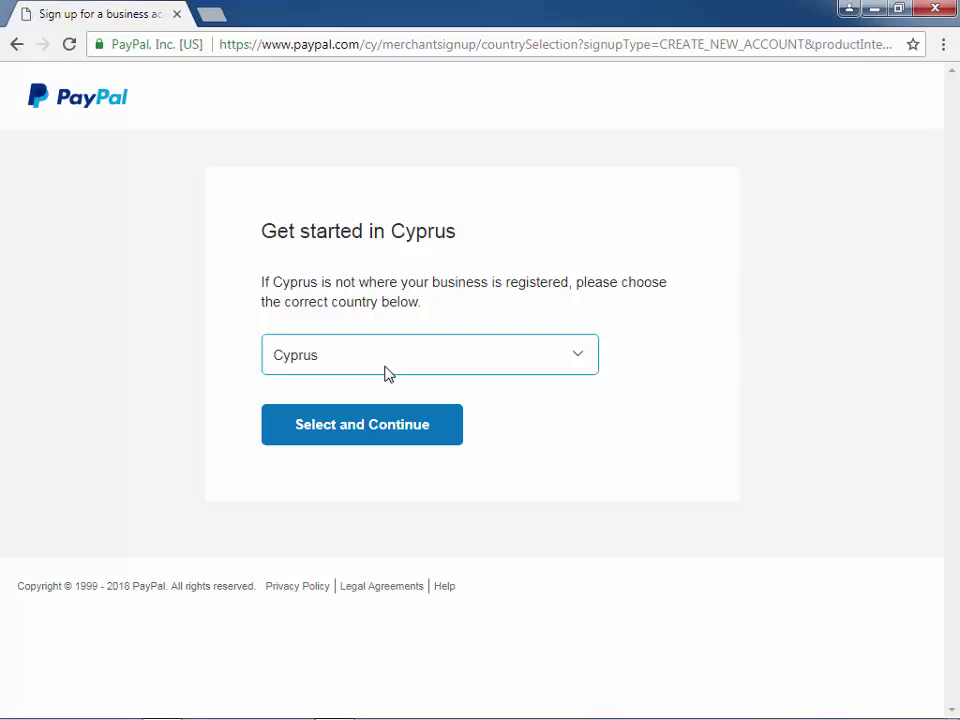
# Step: Confirm Cyprus in the business country list and continue to the email step
pyautogui.click(580, 356)
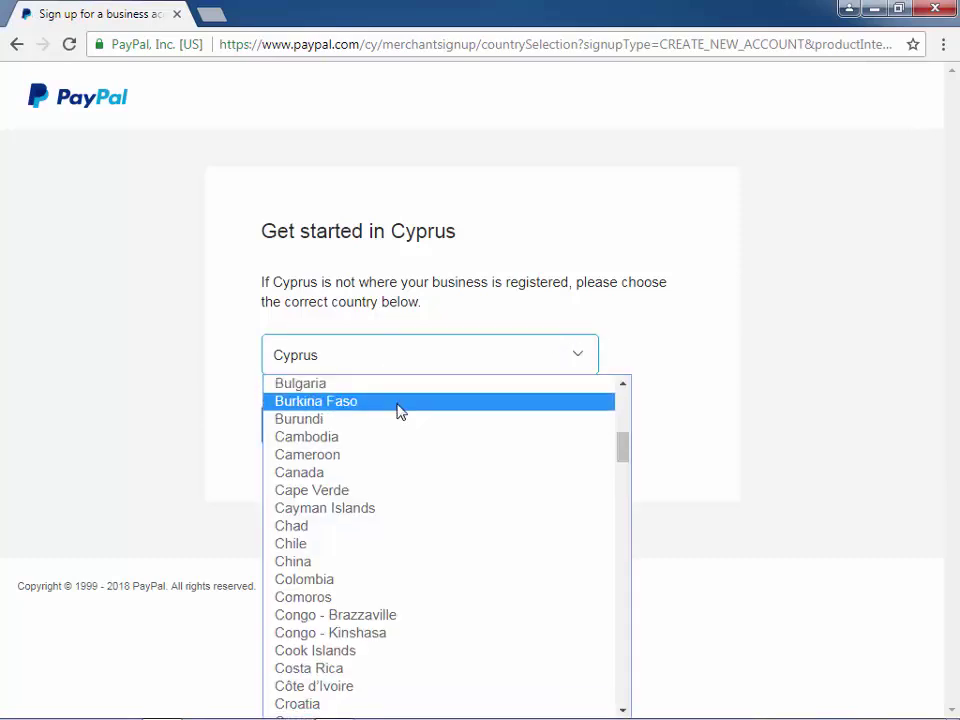
pyautogui.scroll(3, 396, 411)
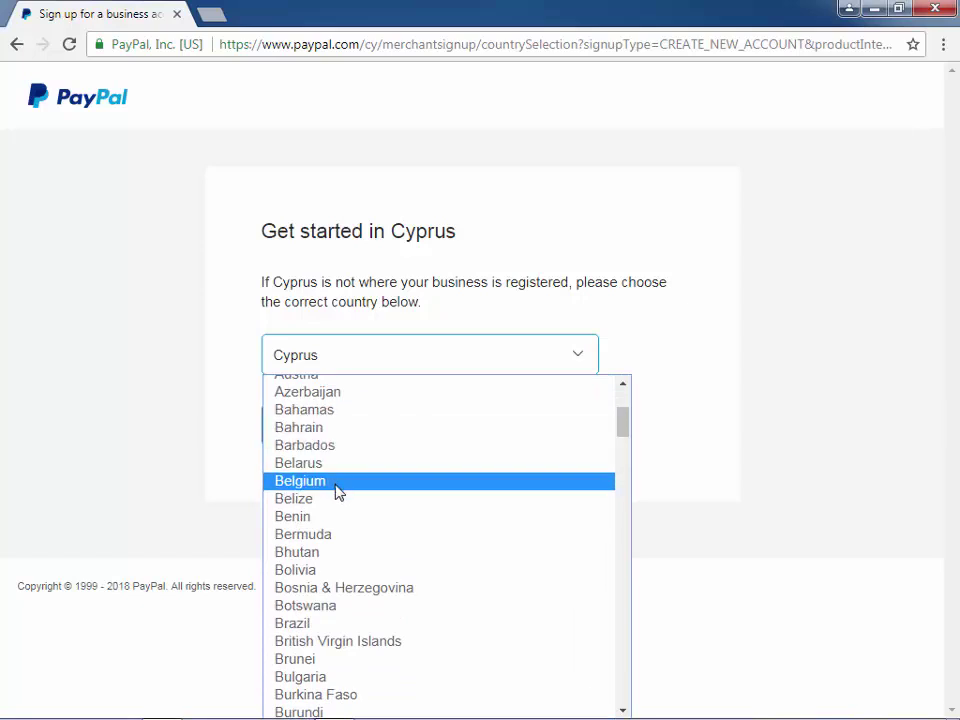
pyautogui.scroll(-3, 338, 492)
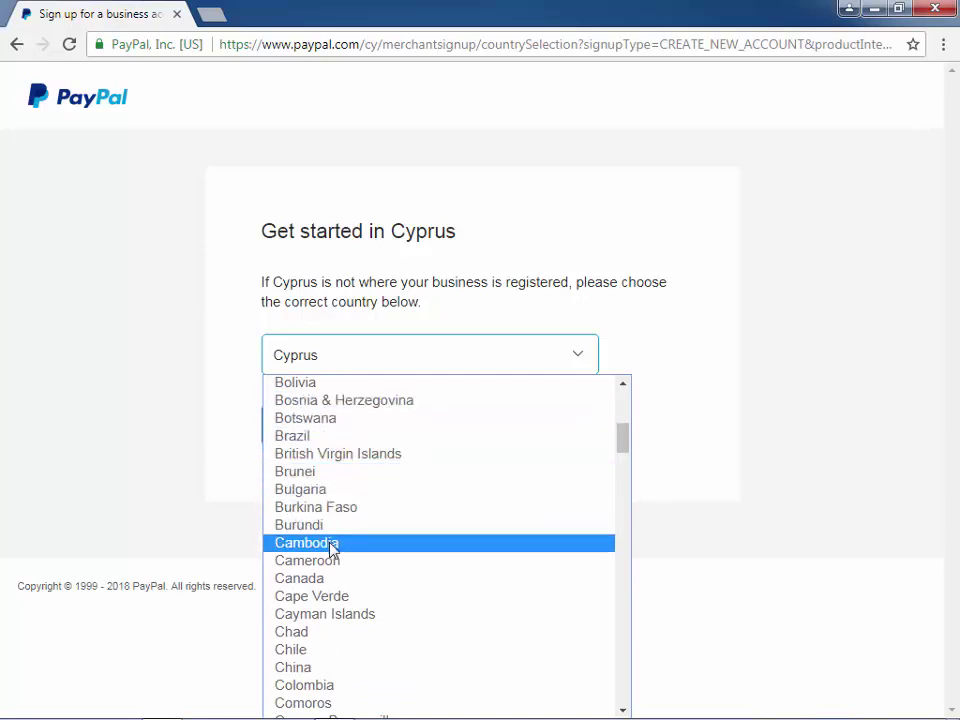
pyautogui.click(225, 399)
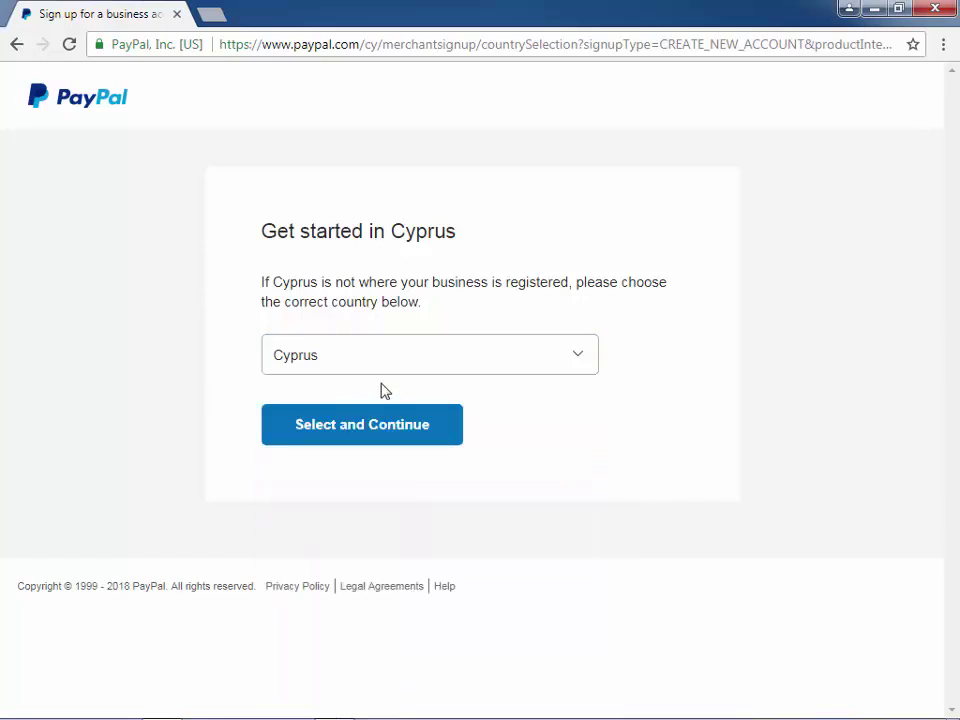
pyautogui.click(358, 440)
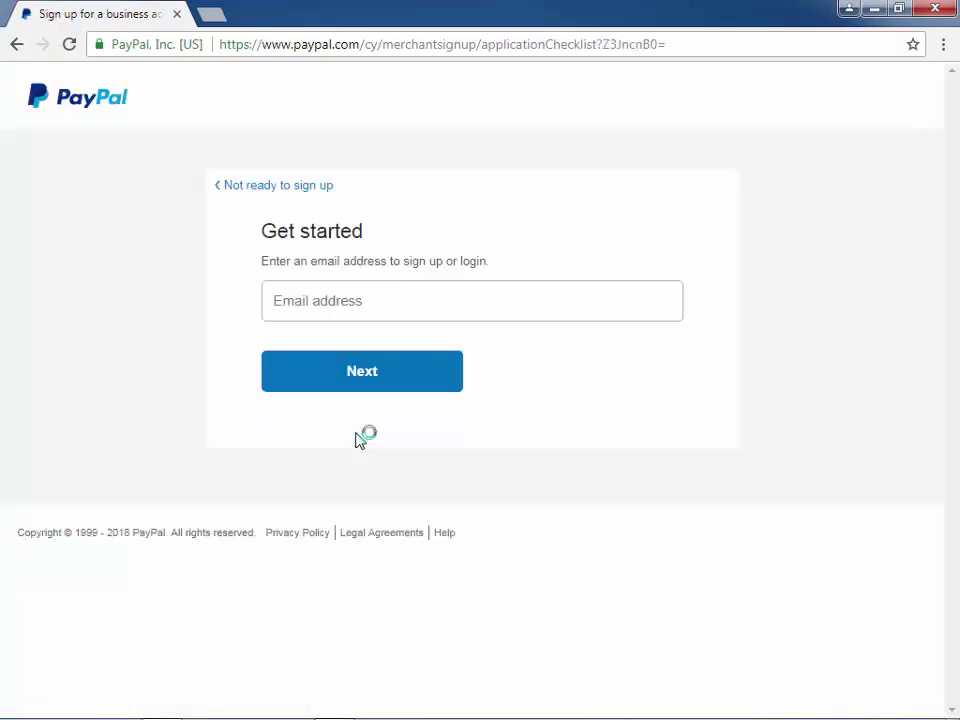
# Step: Type the business email address, correct its typos, and submit it with Next
pyautogui.click(329, 300)
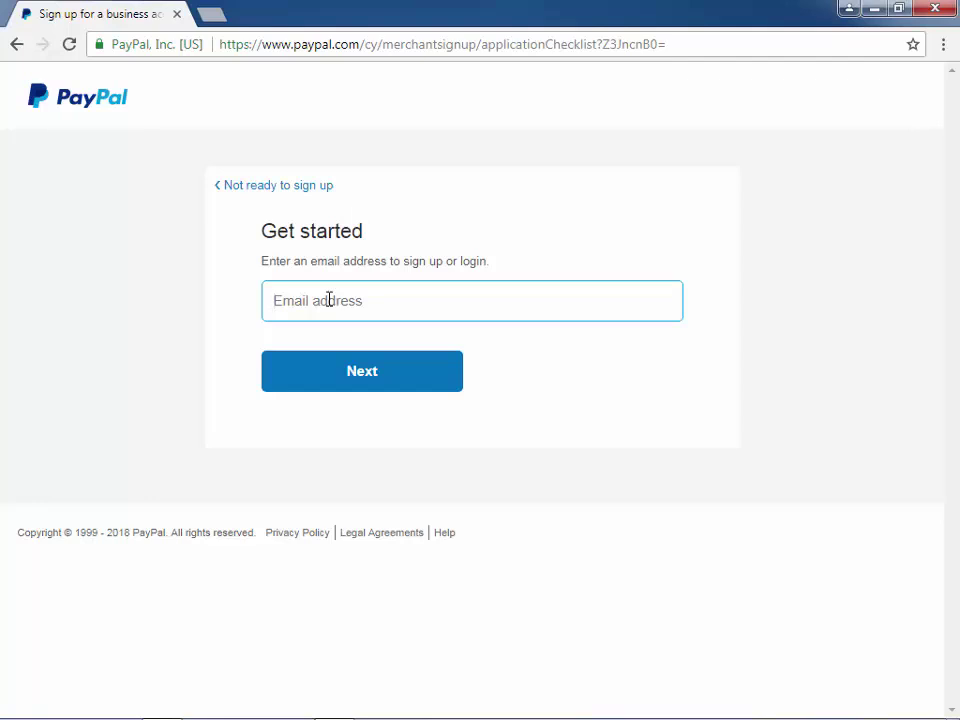
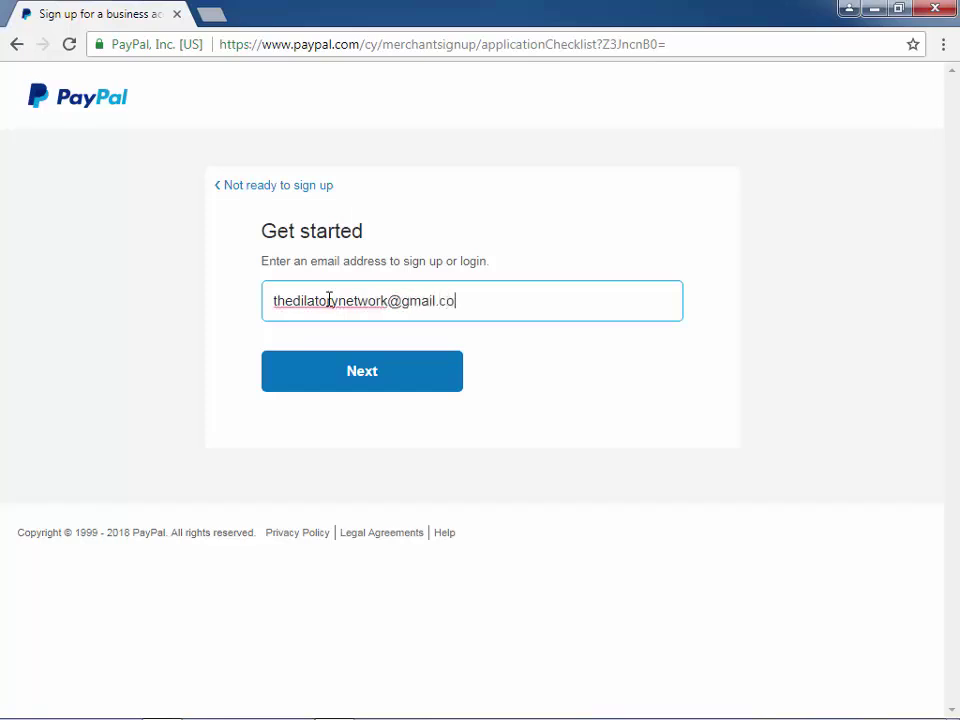
pyautogui.click(366, 385)
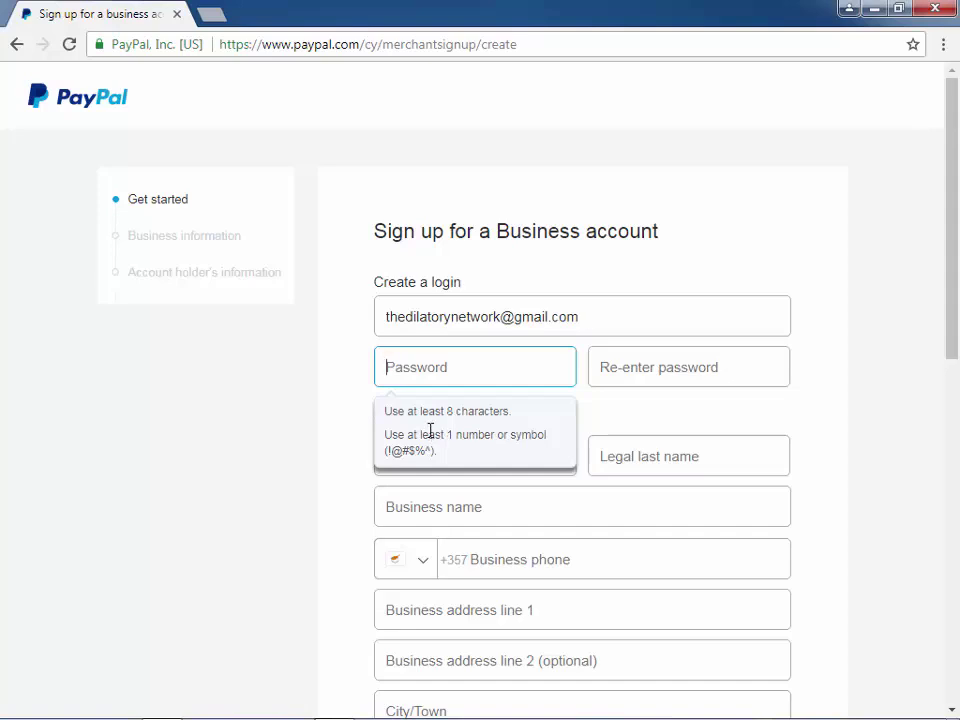
# Step: Enter an eight-character account password and repeat it in the Re-enter password field
pyautogui.click(399, 451)
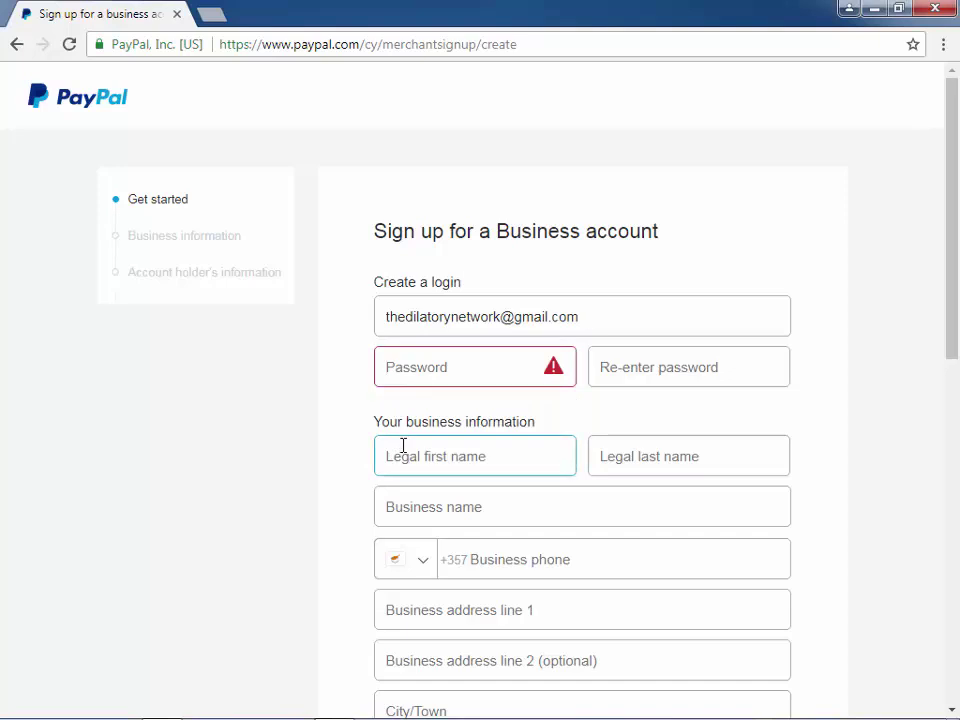
pyautogui.click(461, 378)
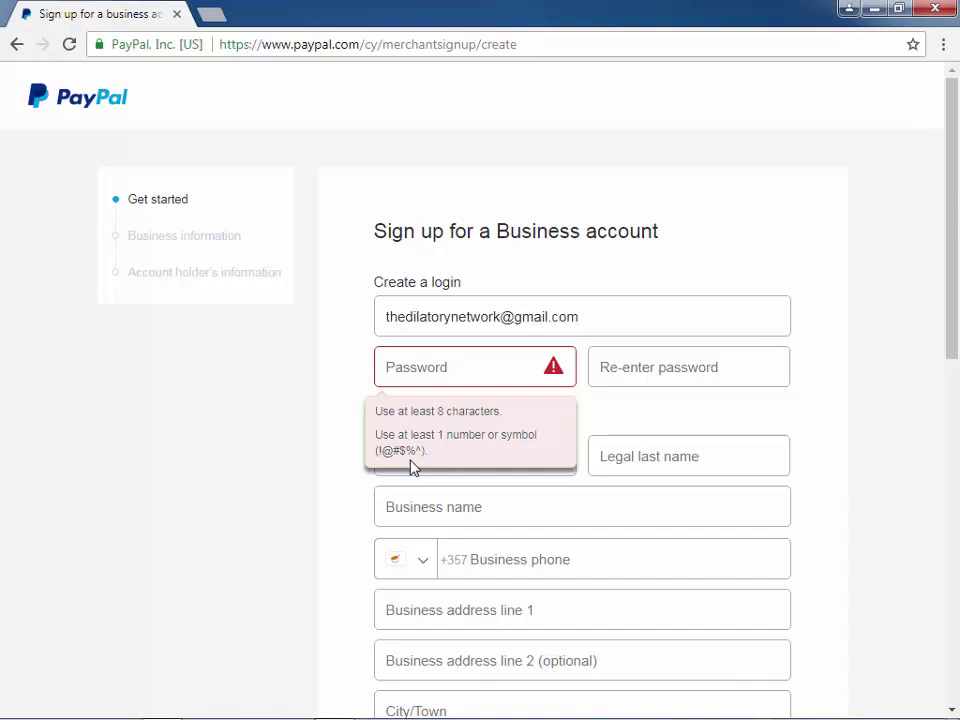
pyautogui.write('•••')
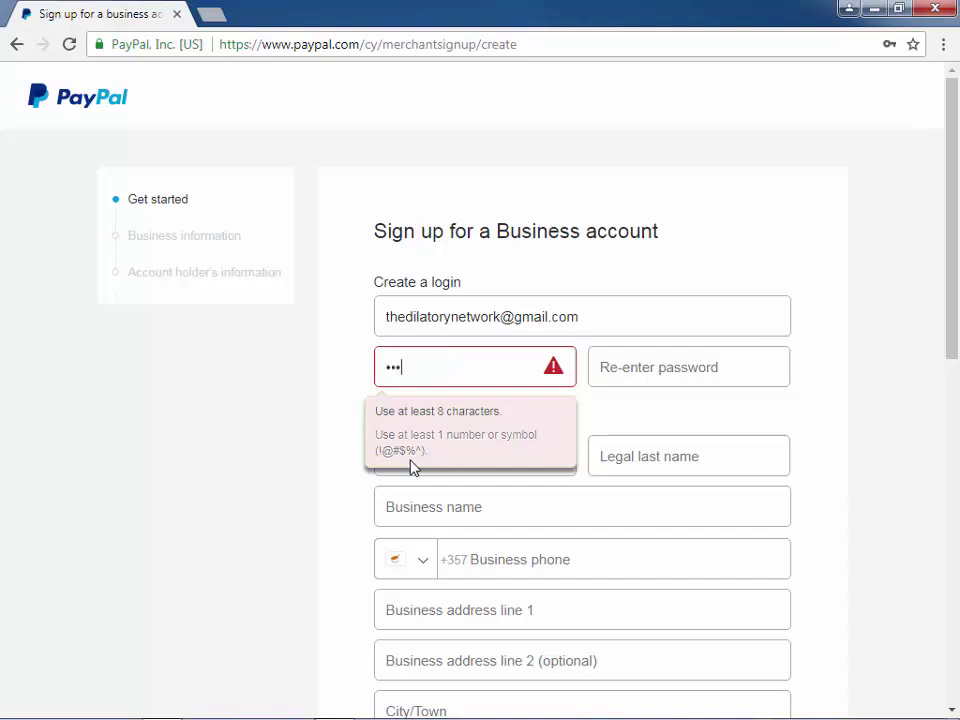
pyautogui.press('BackSpace')
pyautogui.press('BackSpace')
pyautogui.press('BackSpace')
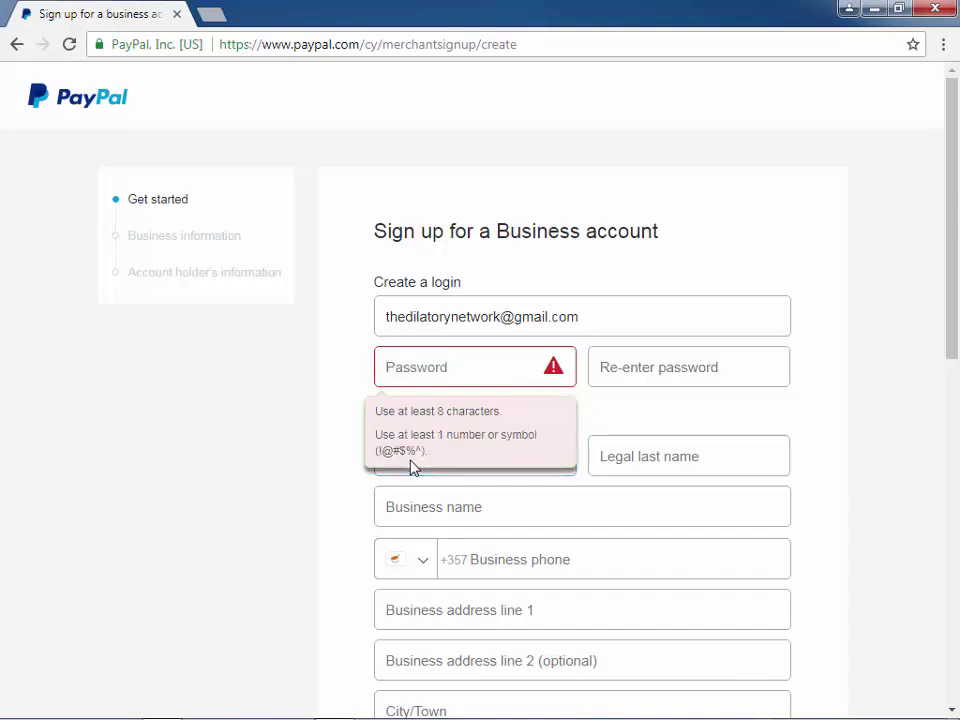
pyautogui.write('•')
pyautogui.press('BackSpace')
pyautogui.write('•')
pyautogui.write('••••••')
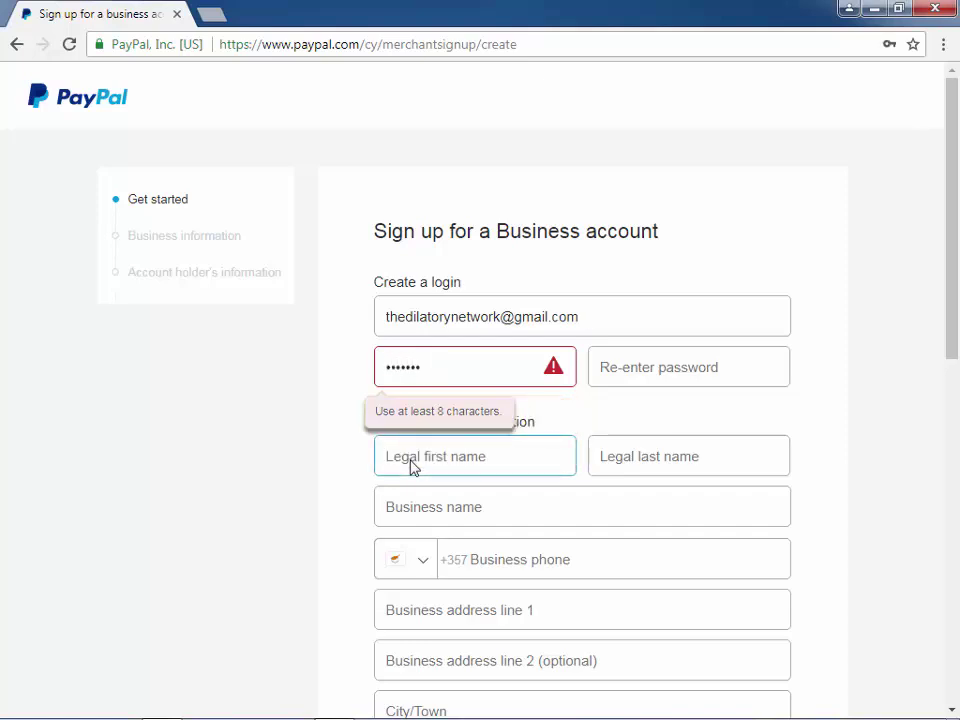
pyautogui.write('•')
pyautogui.press('Tab')
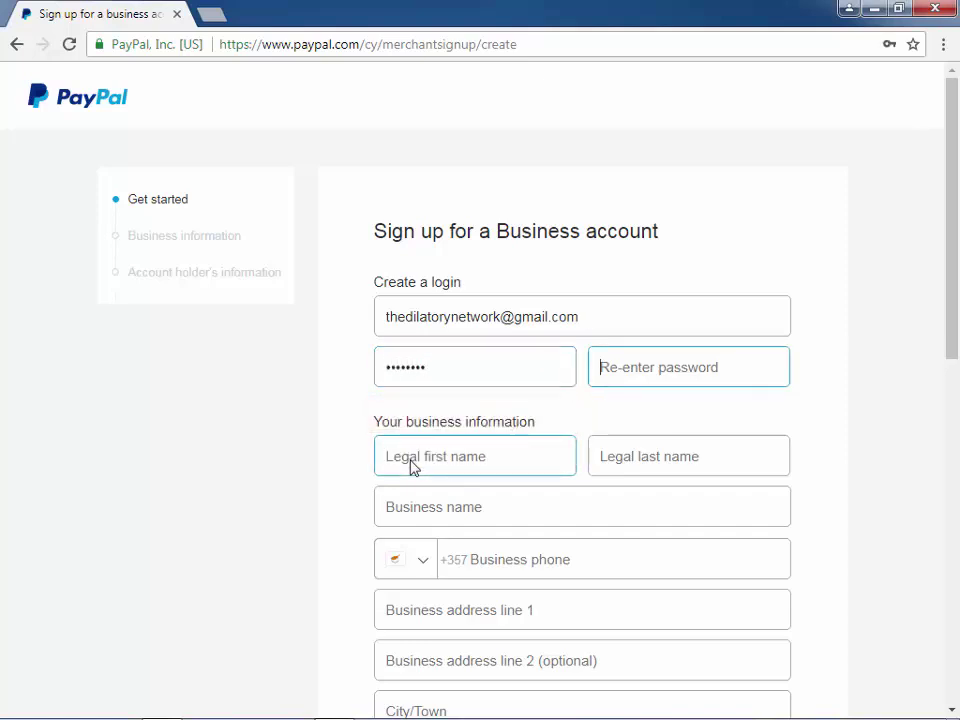
pyautogui.write('•••••••')
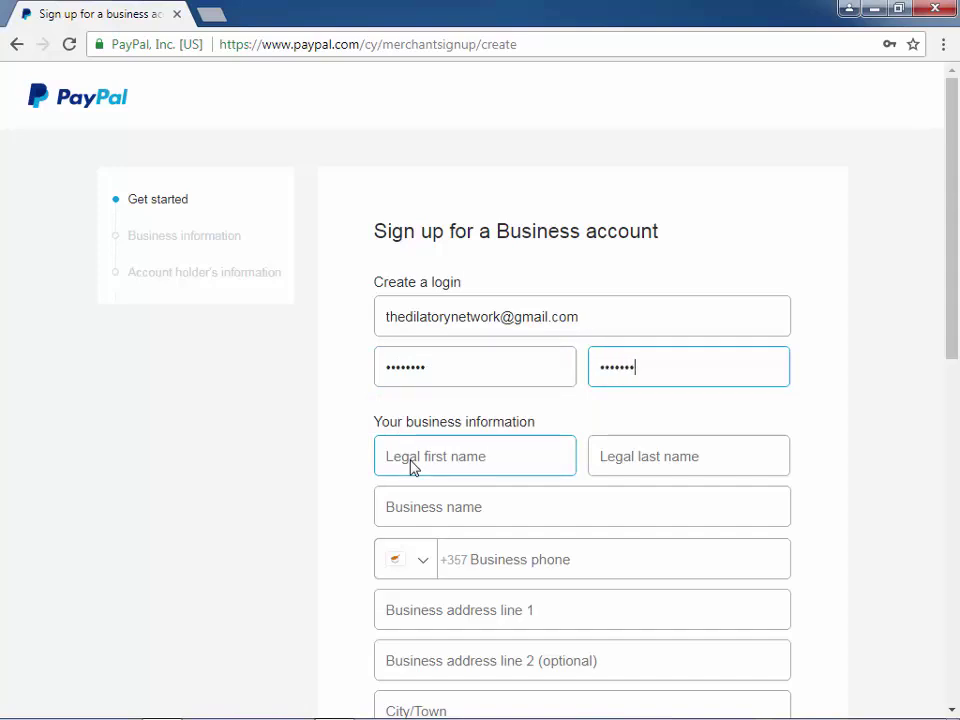
pyautogui.write('•')
pyautogui.click(411, 458)
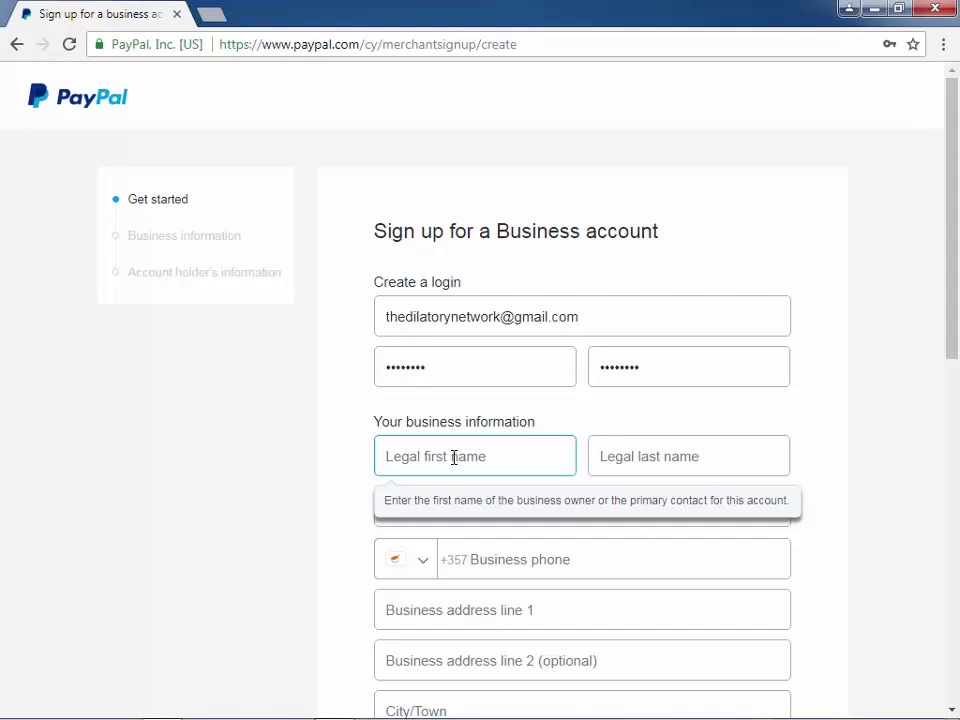
pyautogui.click(349, 420)
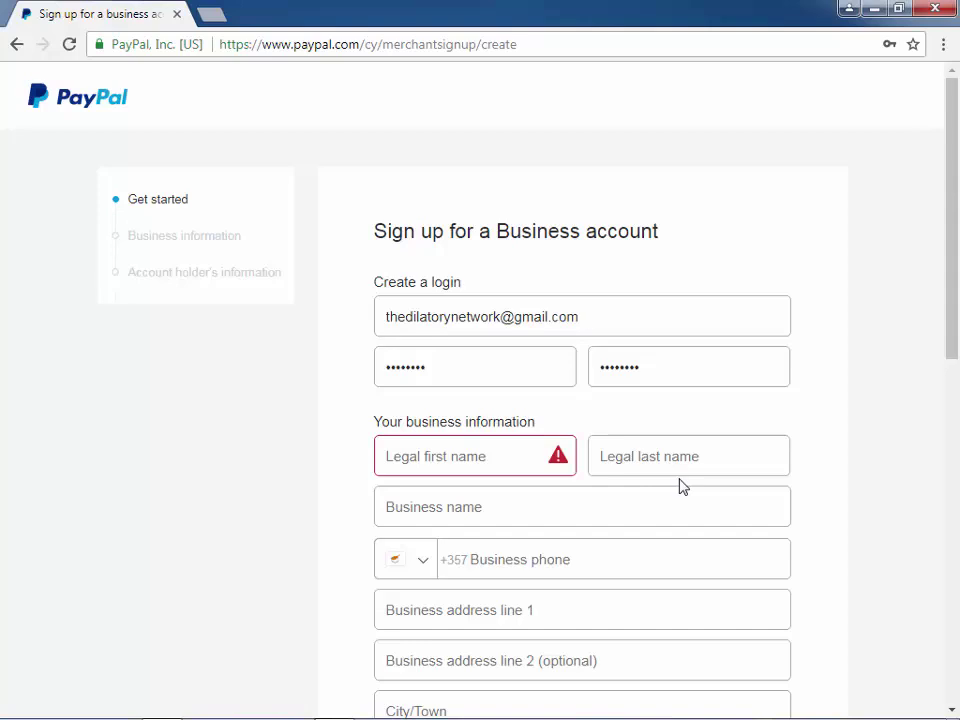
# Step: Fill in the legal first name and legal last name fields, fixing typos
pyautogui.click(450, 461)
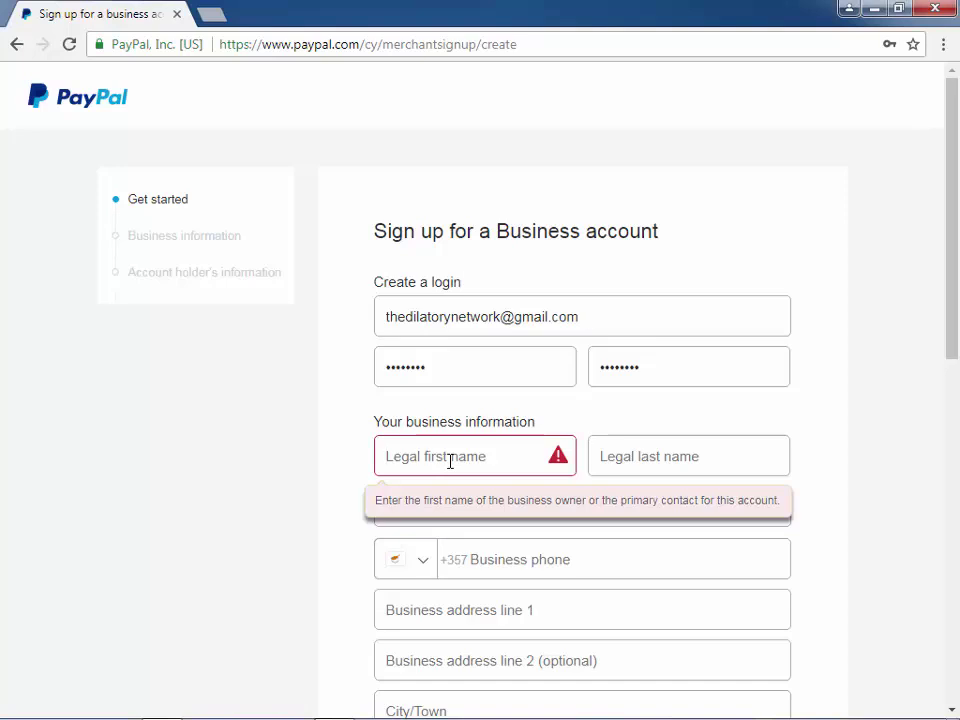
pyautogui.write('t')
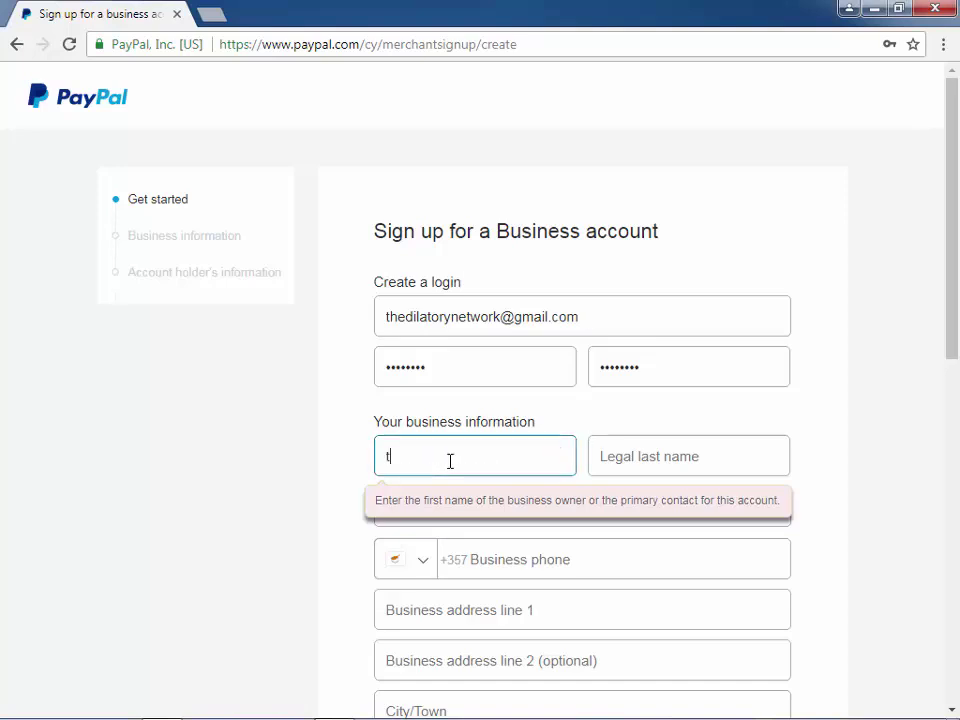
pyautogui.press('BackSpace')
pyautogui.write('Th')
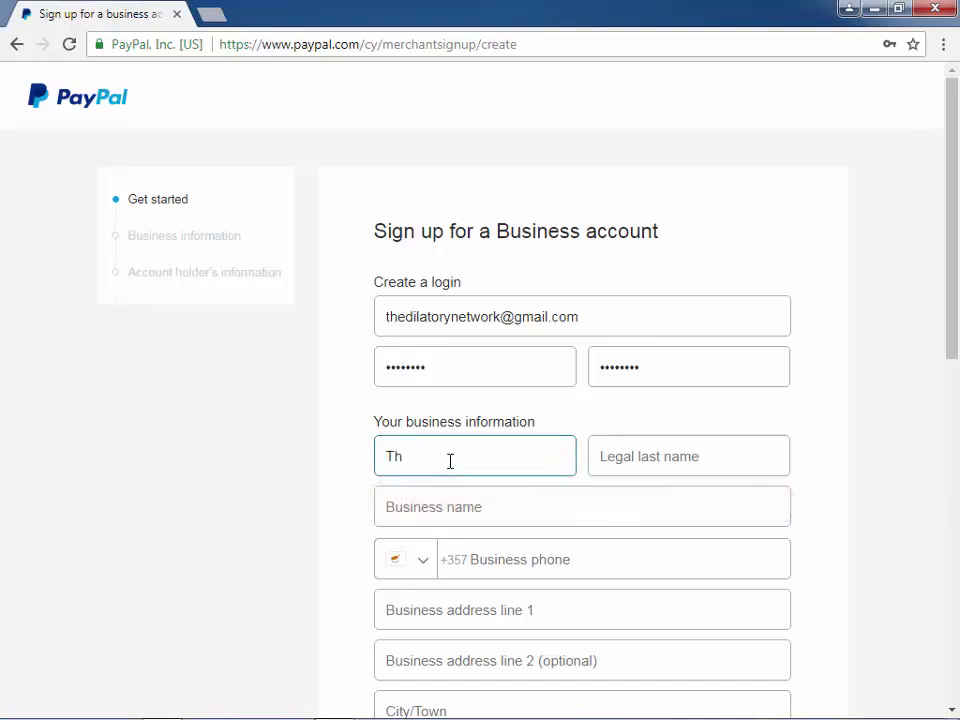
pyautogui.write('e dila')
pyautogui.press('BackSpace')
pyautogui.press('BackSpace')
pyautogui.press('BackSpace')
pyautogui.press('BackSpace')
pyautogui.write('Dil')
pyautogui.write('atory')
pyautogui.press('Tab')
pyautogui.write('Ne')
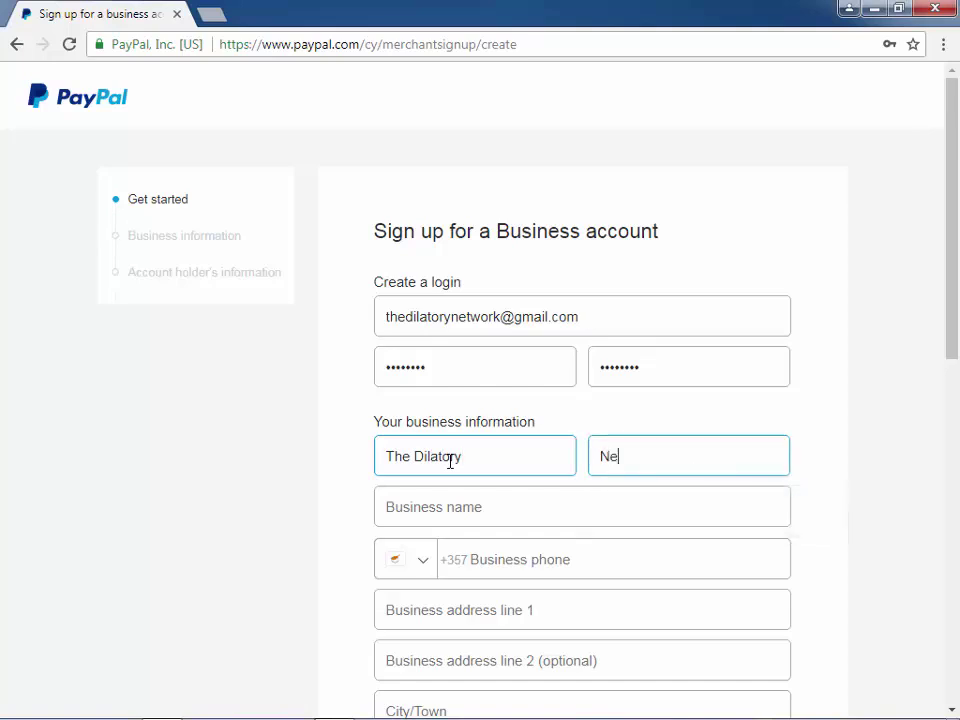
pyautogui.write('twor')
pyautogui.write('k')
# Step: Enter 'Student' as the business name and replace the last name text
pyautogui.click(459, 506)
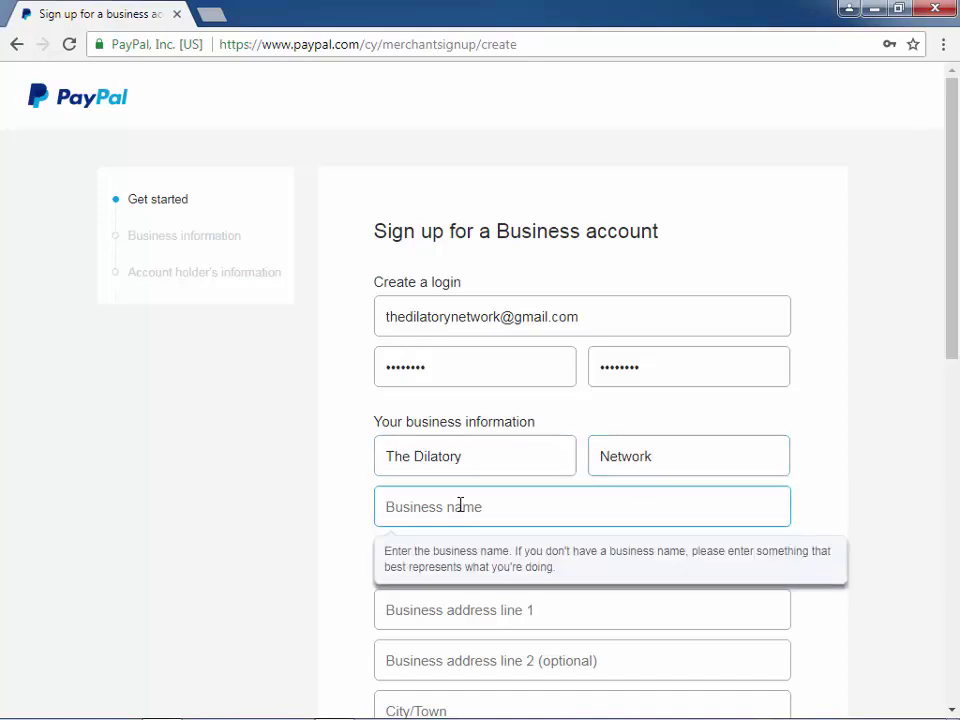
pyautogui.write('SS')
pyautogui.press('BackSpace')
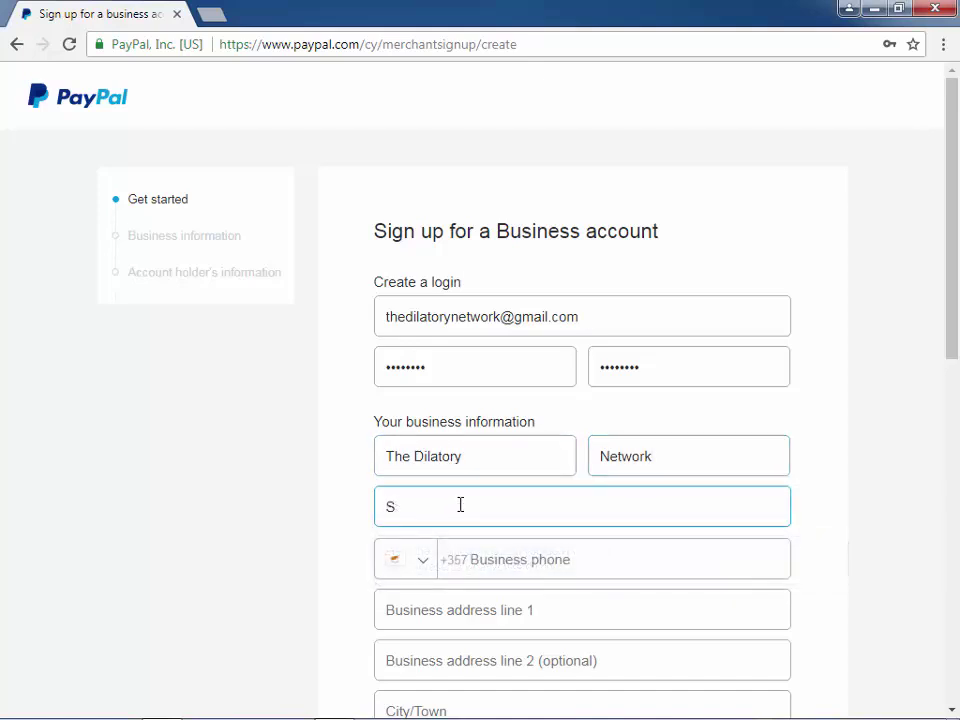
pyautogui.write('tudent')
pyautogui.moveTo(592, 454); pyautogui.dragTo(654, 456)
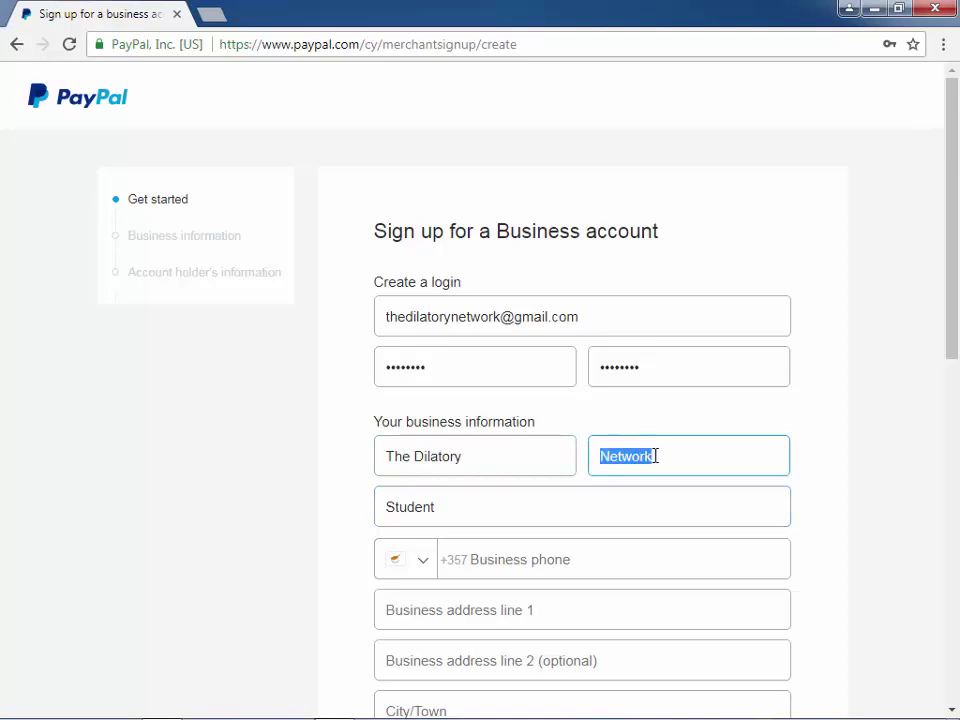
pyautogui.write('j')
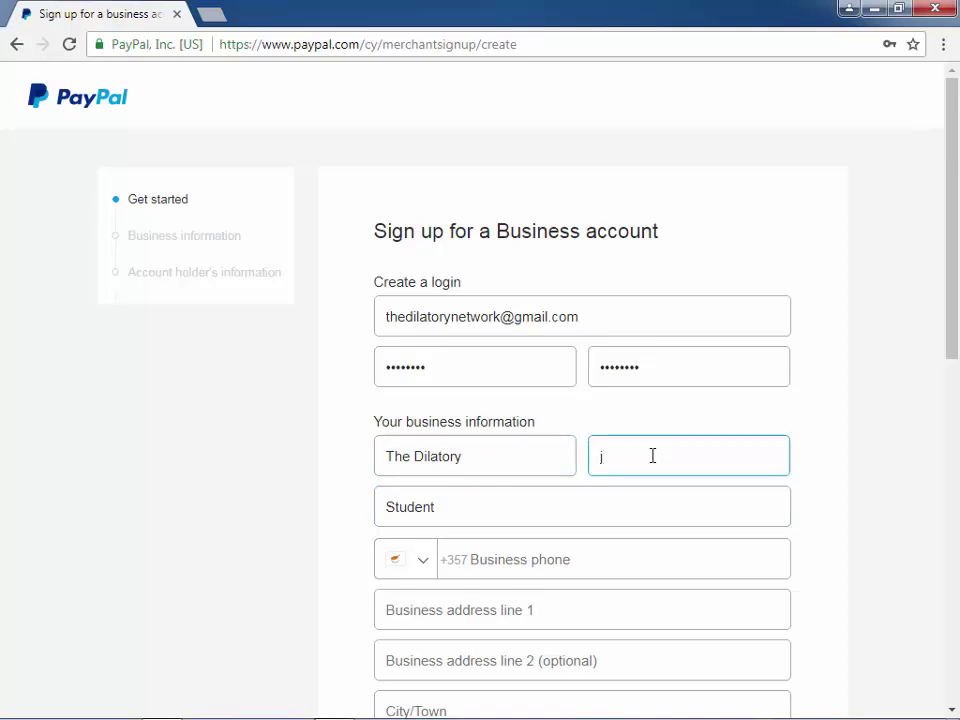
pyautogui.write('rhb')
pyautogui.click(484, 507)
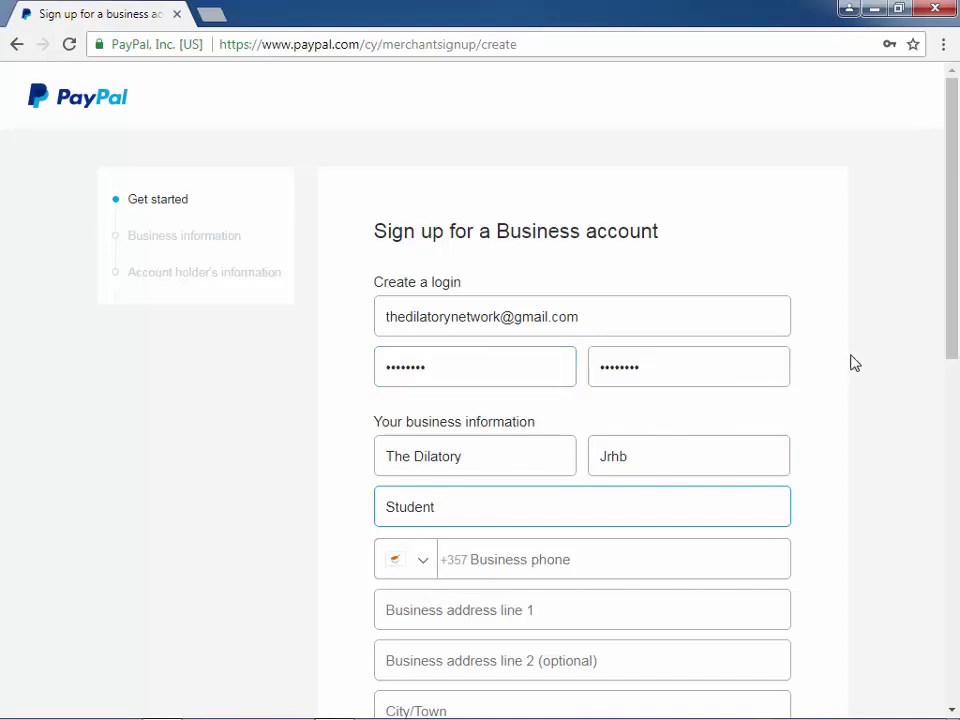
pyautogui.scroll(-1, 853, 363)
pyautogui.scroll(-1, 853, 363)
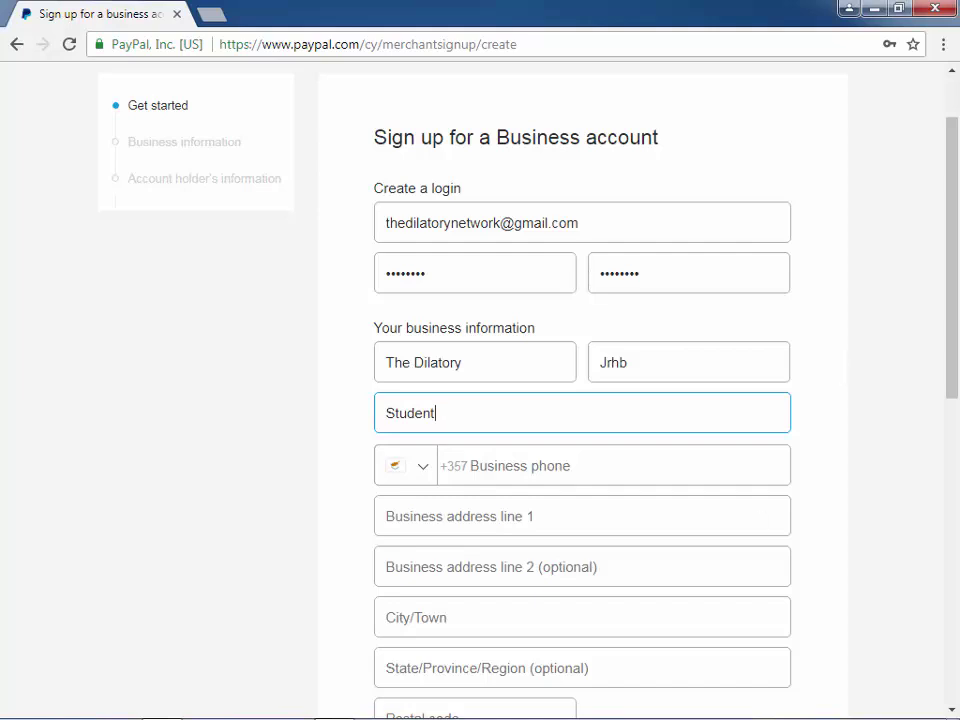
# Step: Switch the phone country code to Bangladesh +880 and enter the business phone number
pyautogui.click(415, 470)
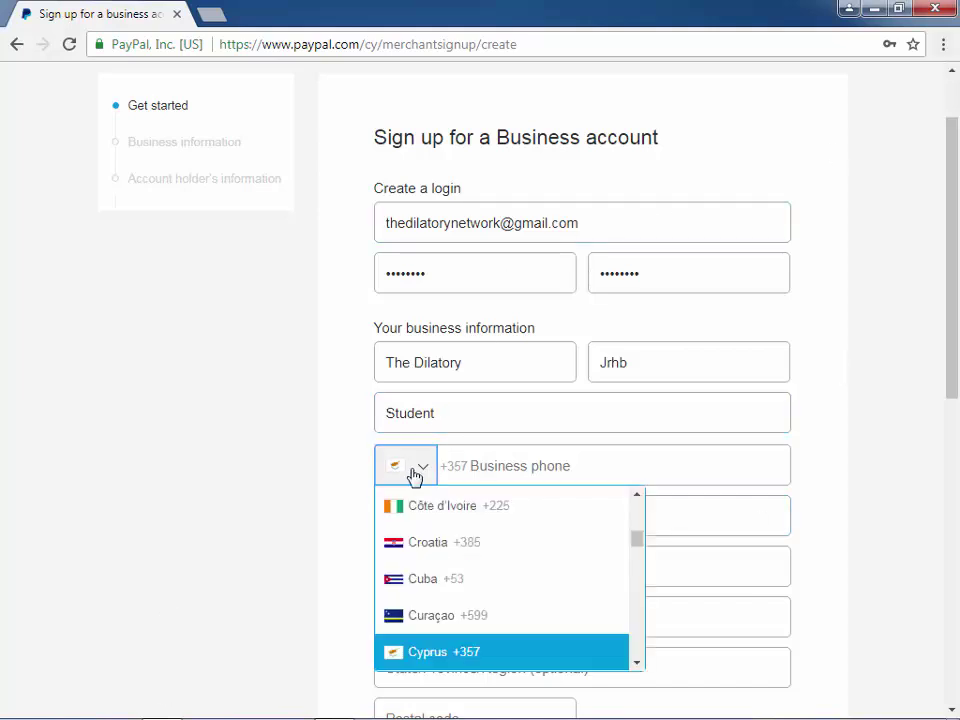
pyautogui.scroll(3, 461, 563)
pyautogui.scroll(1, 461, 563)
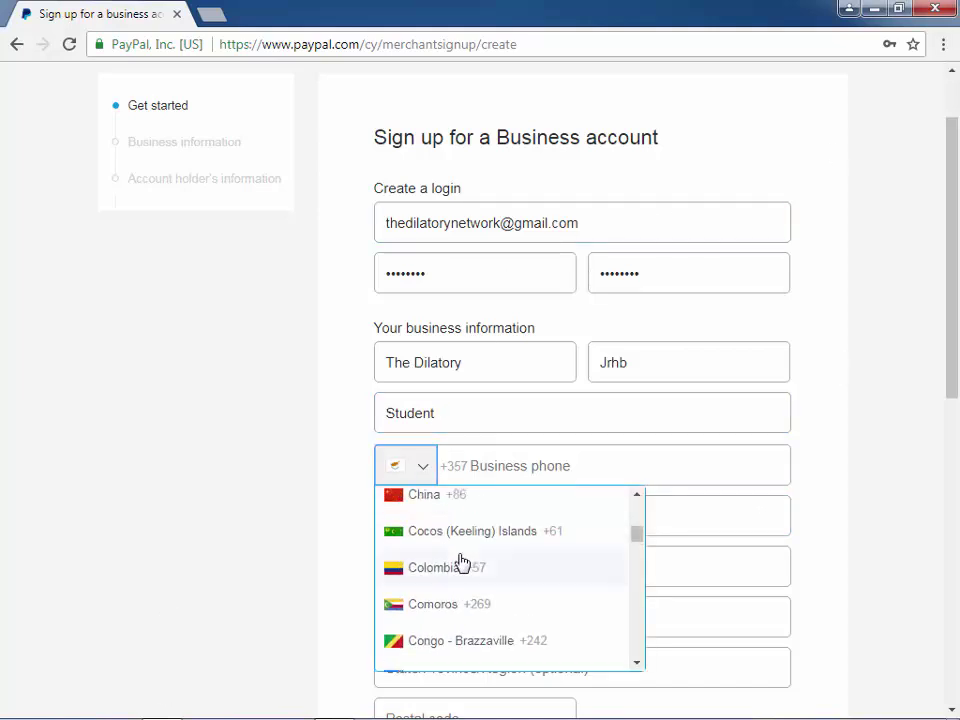
pyautogui.scroll(2, 461, 563)
pyautogui.scroll(1, 461, 563)
pyautogui.scroll(2, 461, 563)
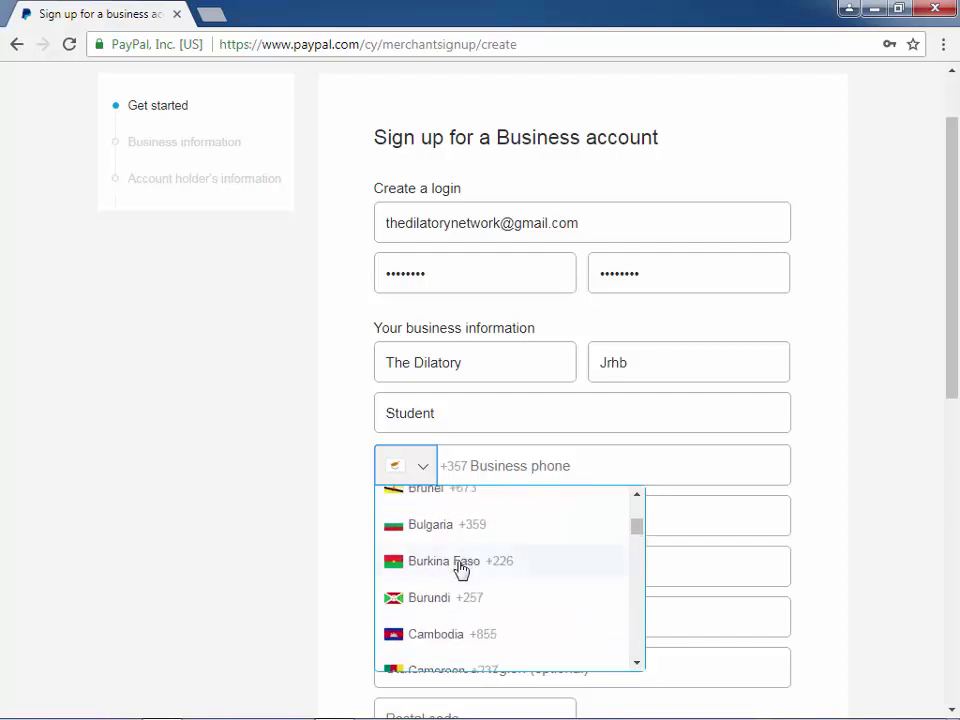
pyautogui.scroll(1, 465, 622)
pyautogui.scroll(1, 465, 622)
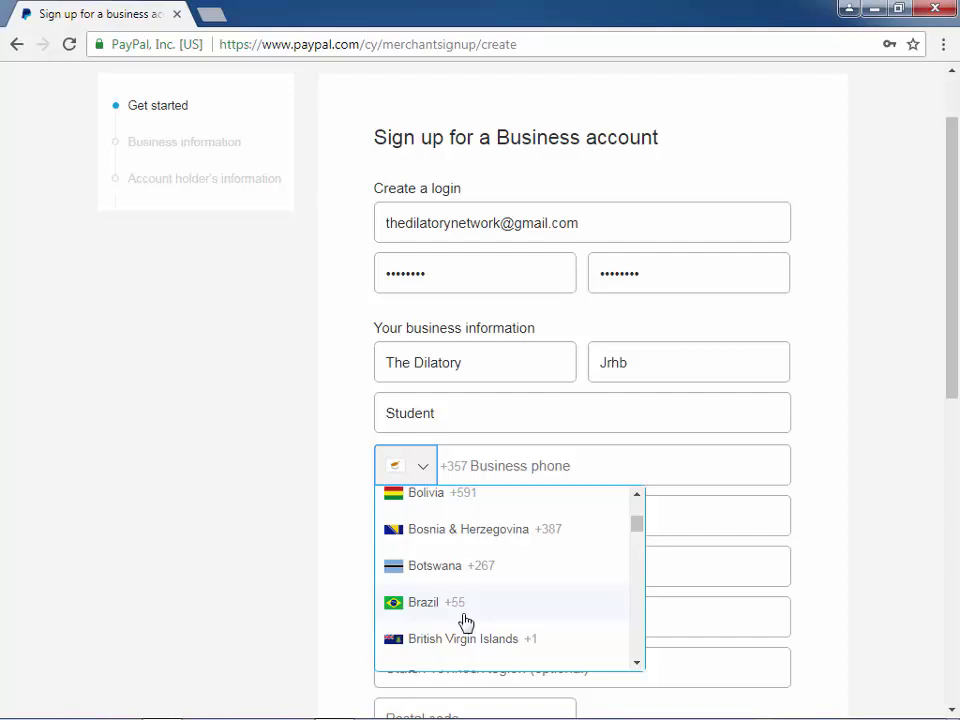
pyautogui.scroll(1, 465, 622)
pyautogui.scroll(1, 465, 622)
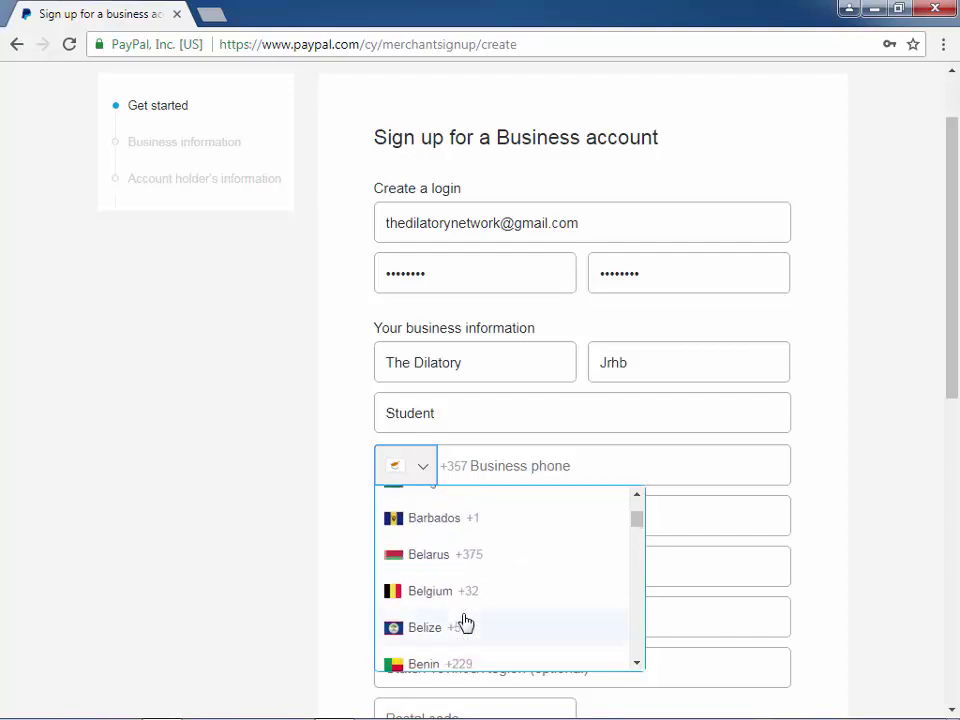
pyautogui.scroll(1, 465, 622)
pyautogui.scroll(1, 465, 622)
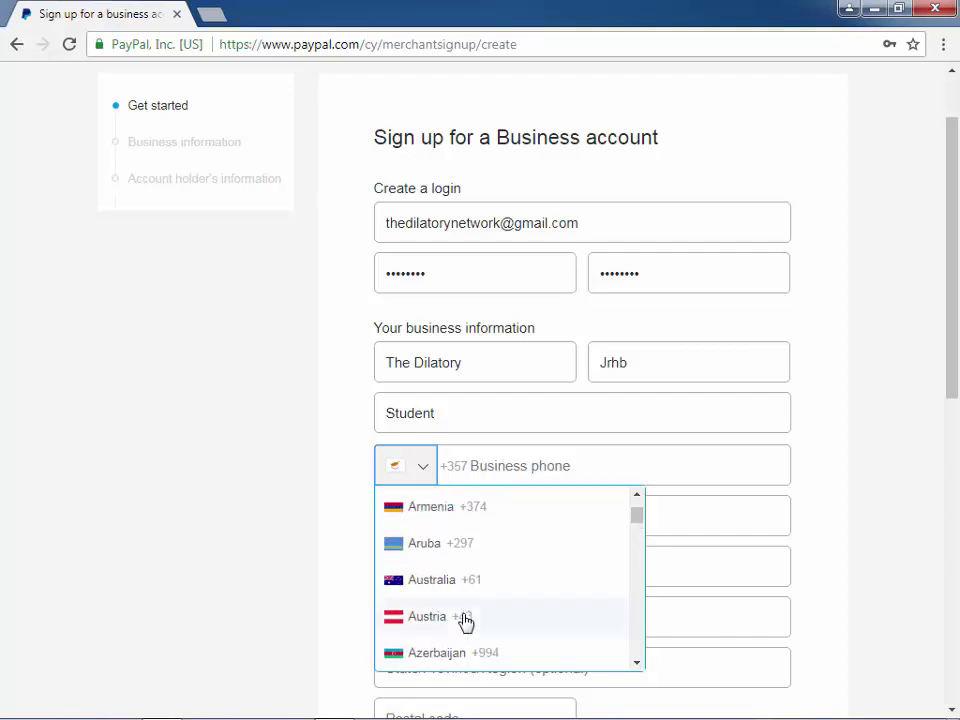
pyautogui.scroll(-1, 465, 622)
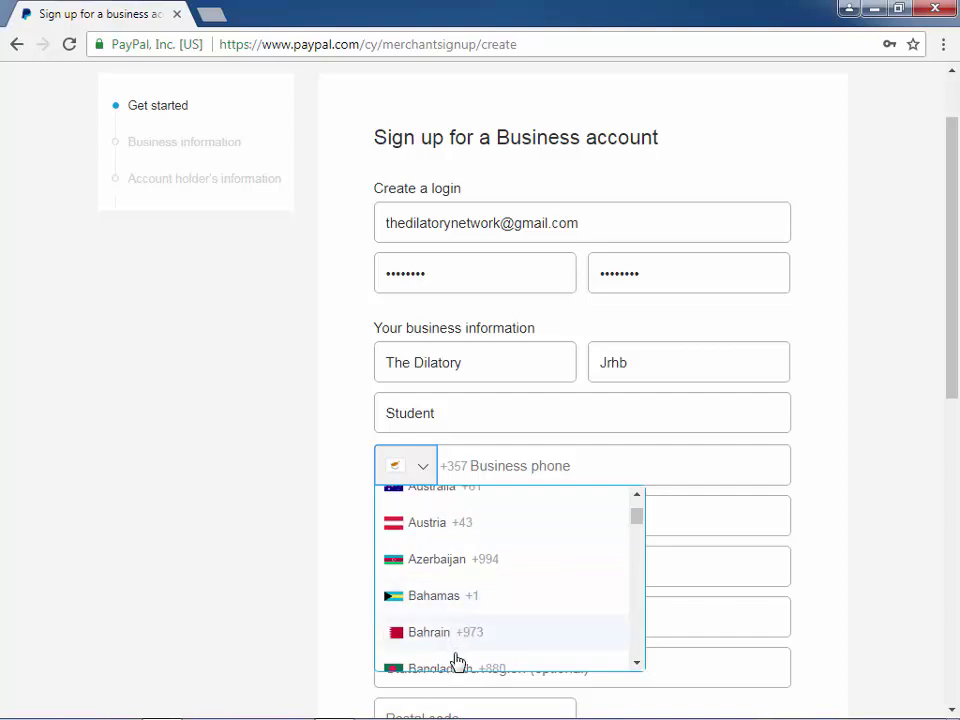
pyautogui.click(455, 668)
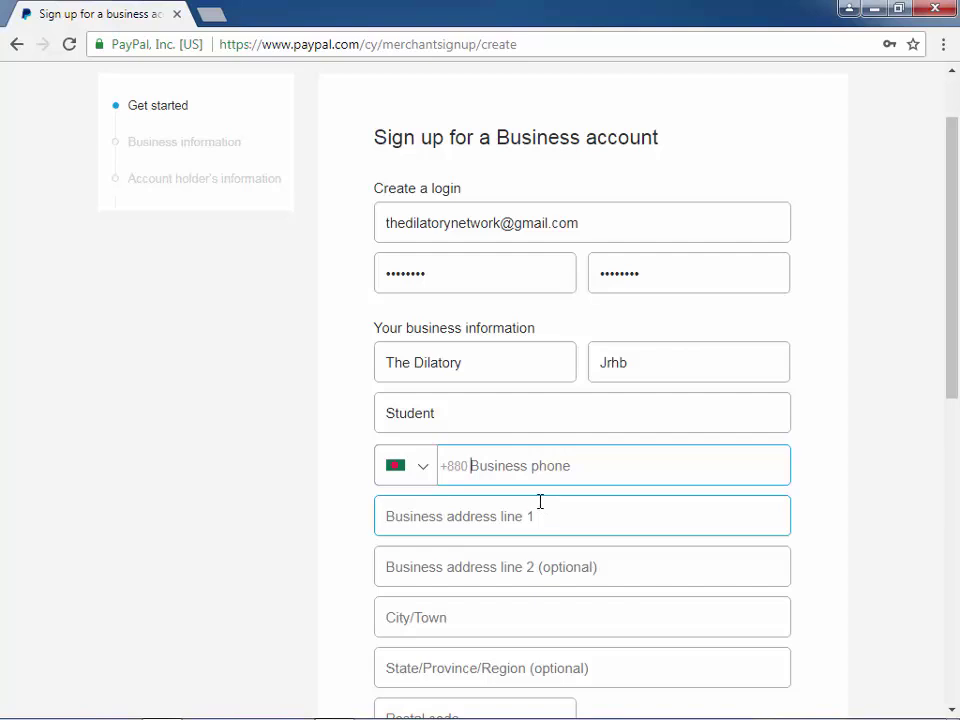
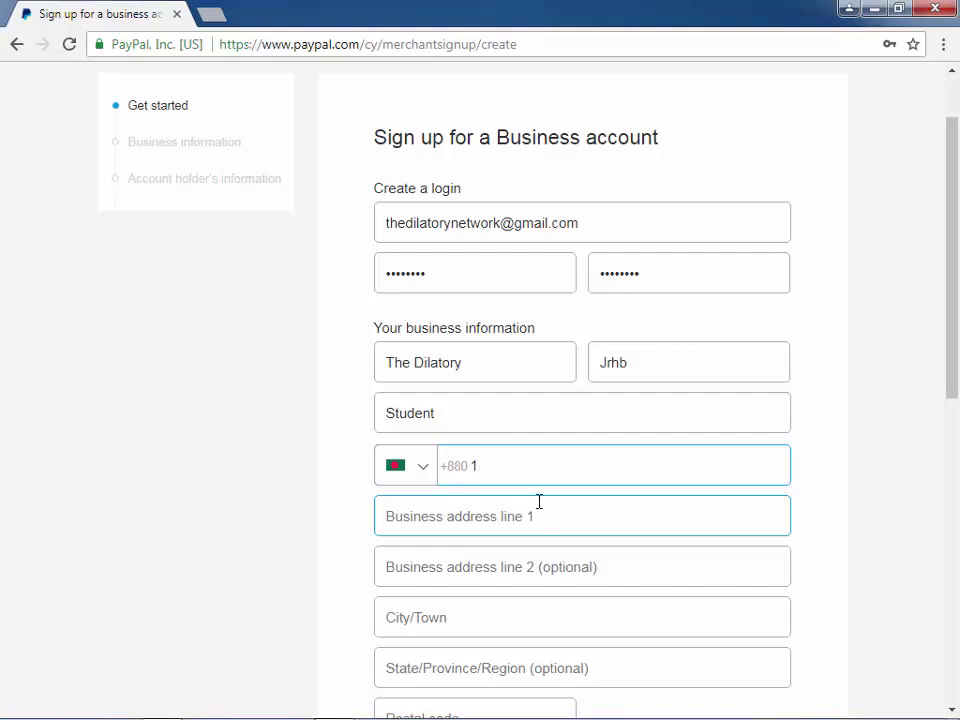
pyautogui.click(477, 526)
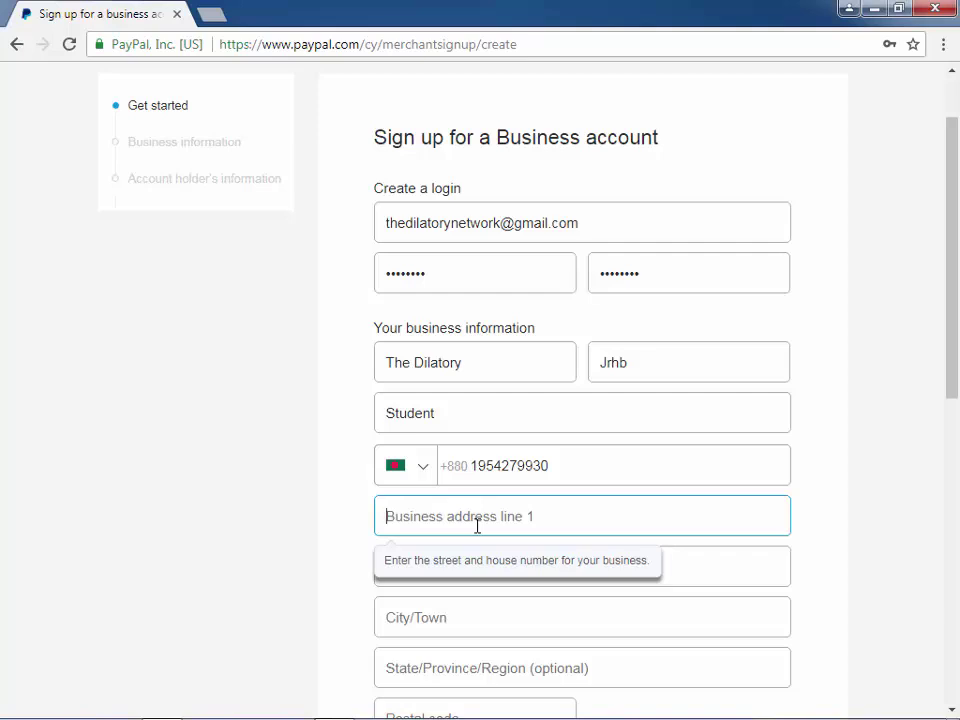
# Step: Type the street address in Business address line 1, capitalising its first letter
pyautogui.write('ut')
pyautogui.press('BackSpace')
pyautogui.write('tt')
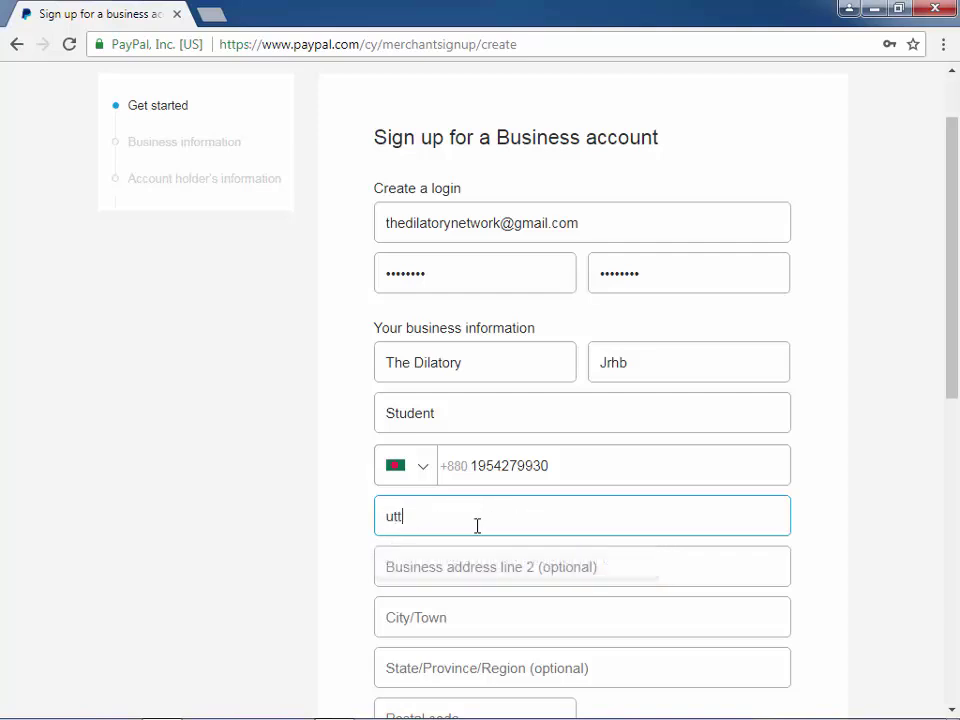
pyautogui.write('ara')
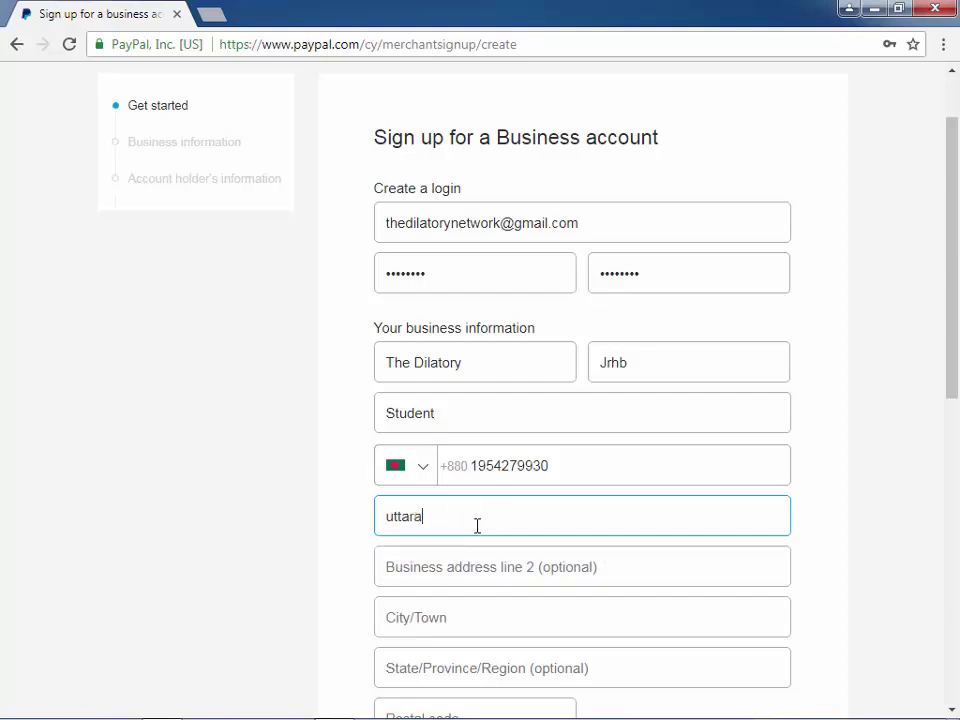
pyautogui.write(', Dha')
pyautogui.write('ka')
pyautogui.write('0')
pyautogui.press('BackSpace')
pyautogui.write('-')
pyautogui.write('1230')
pyautogui.click(441, 566)
pyautogui.click(392, 517)
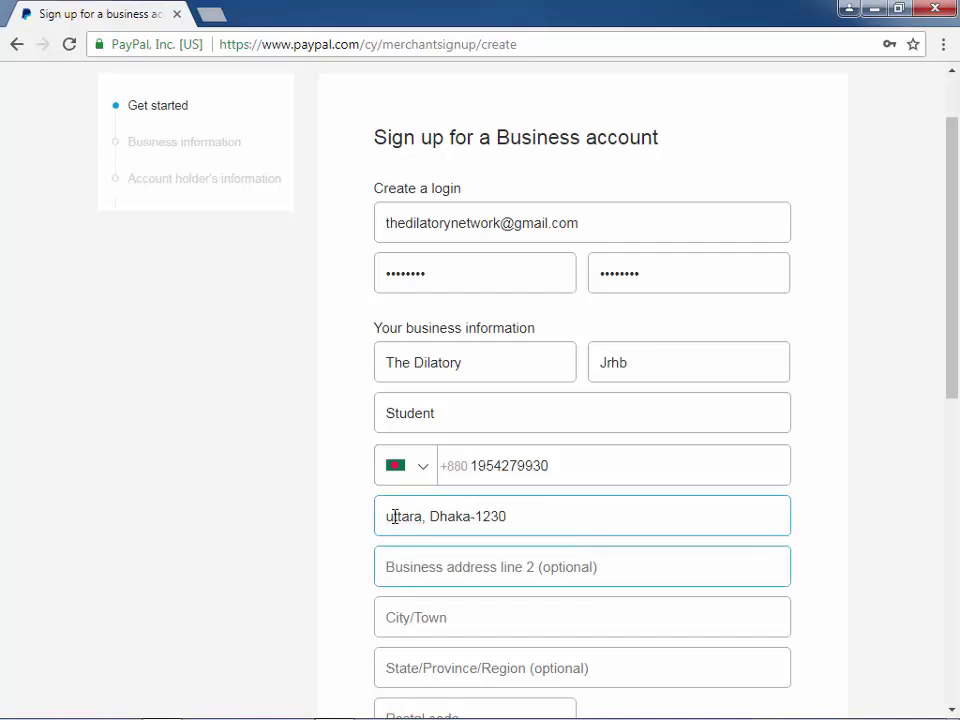
pyautogui.write('U')
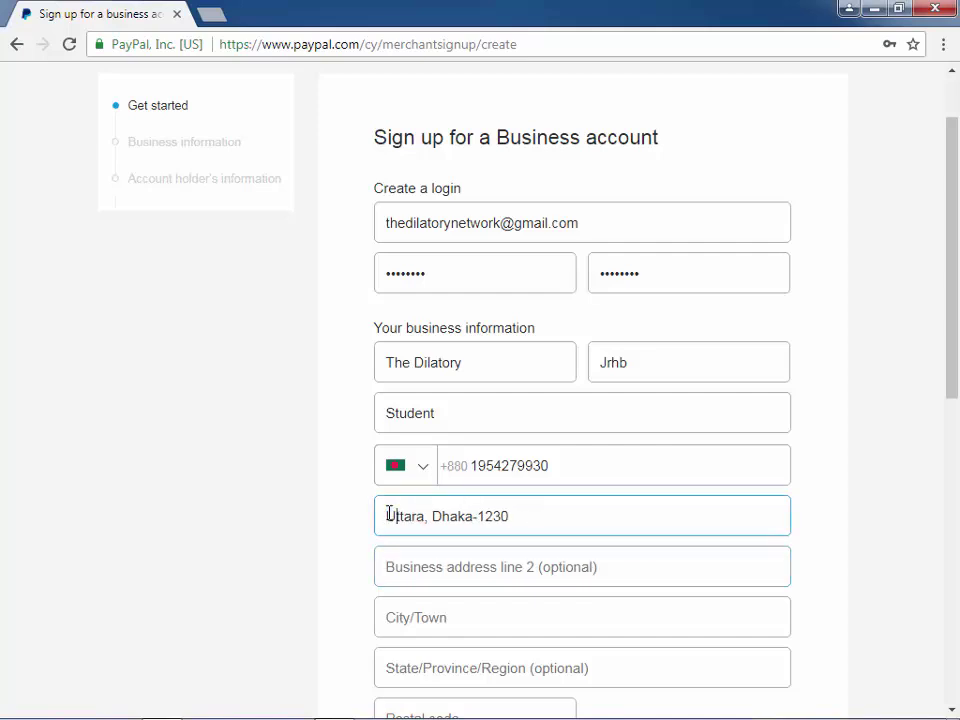
pyautogui.click(463, 567)
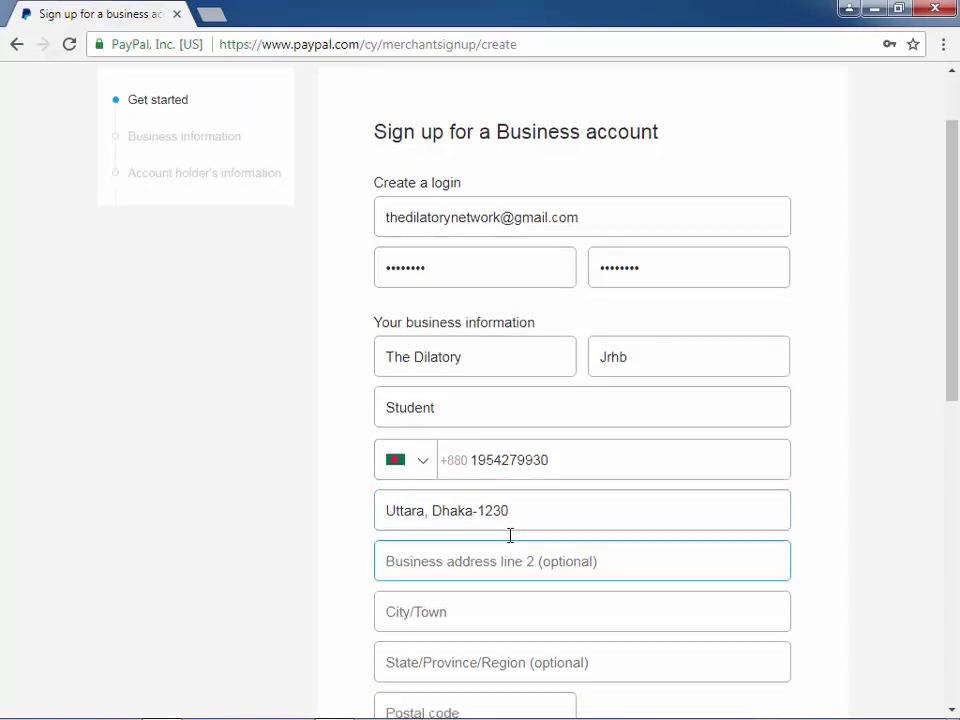
pyautogui.scroll(-1, 430, 523)
pyautogui.click(567, 420)
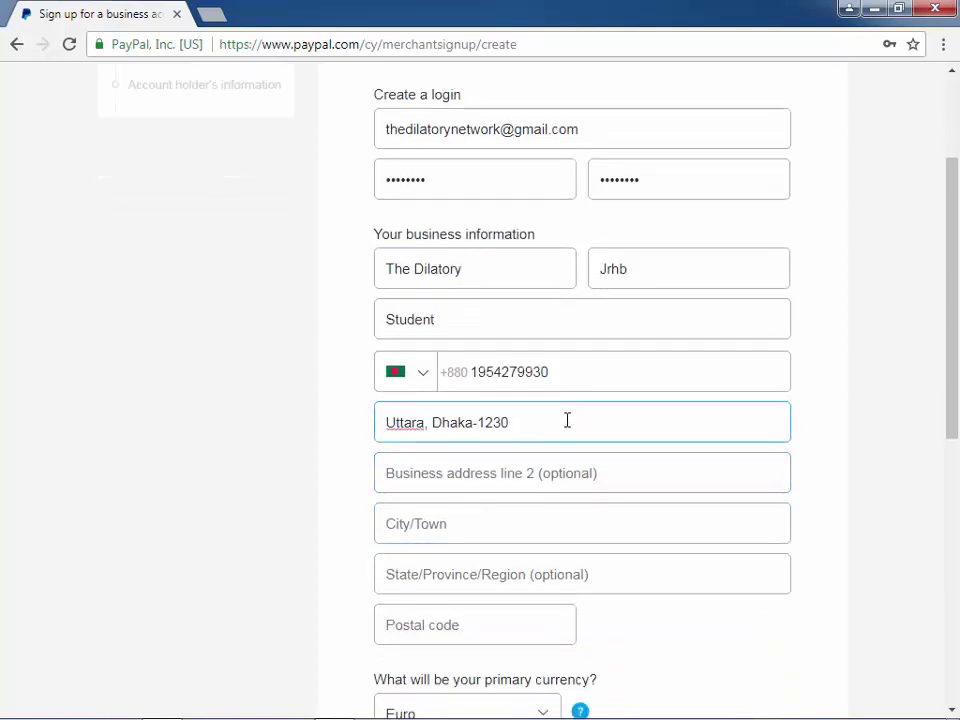
pyautogui.click(472, 478)
# Step: Fill in the City/Town, State/Province/Region and Postal code fields
pyautogui.click(459, 524)
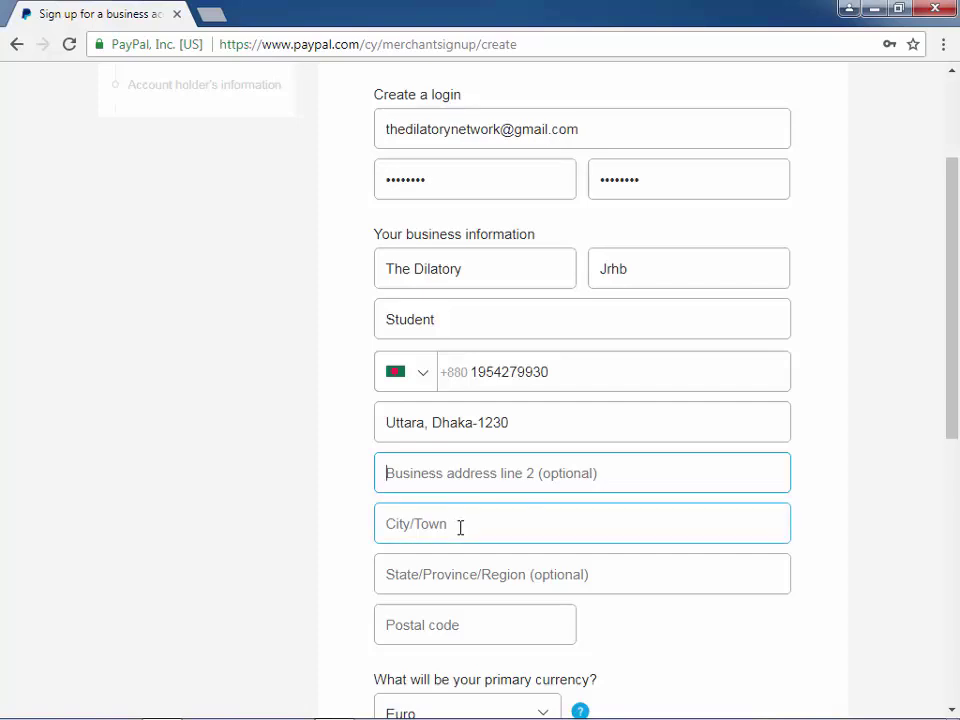
pyautogui.write('U')
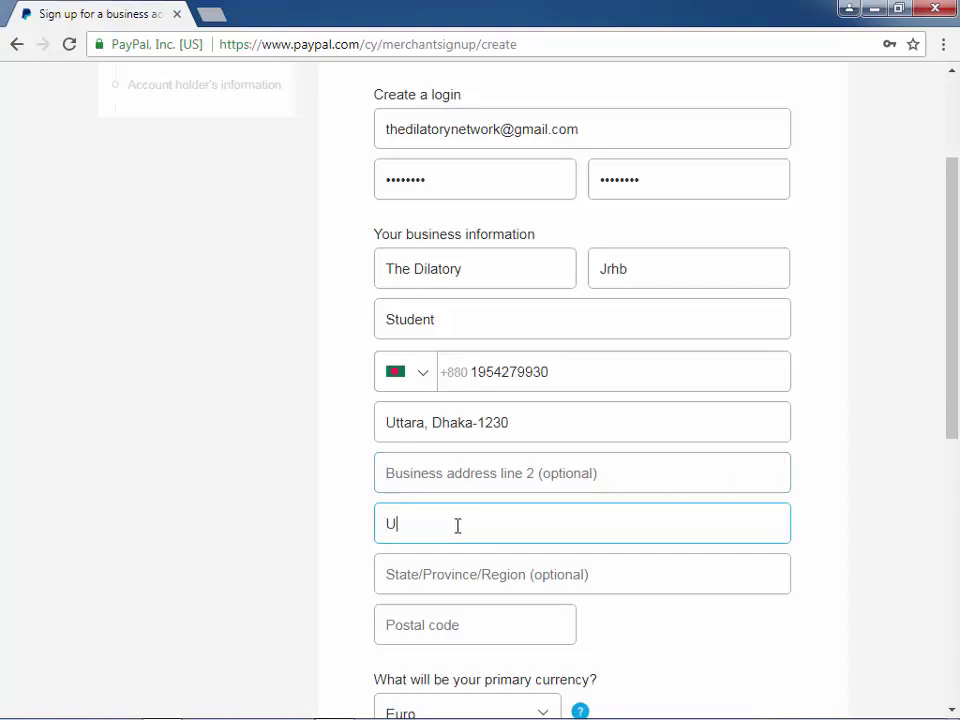
pyautogui.write('ttara')
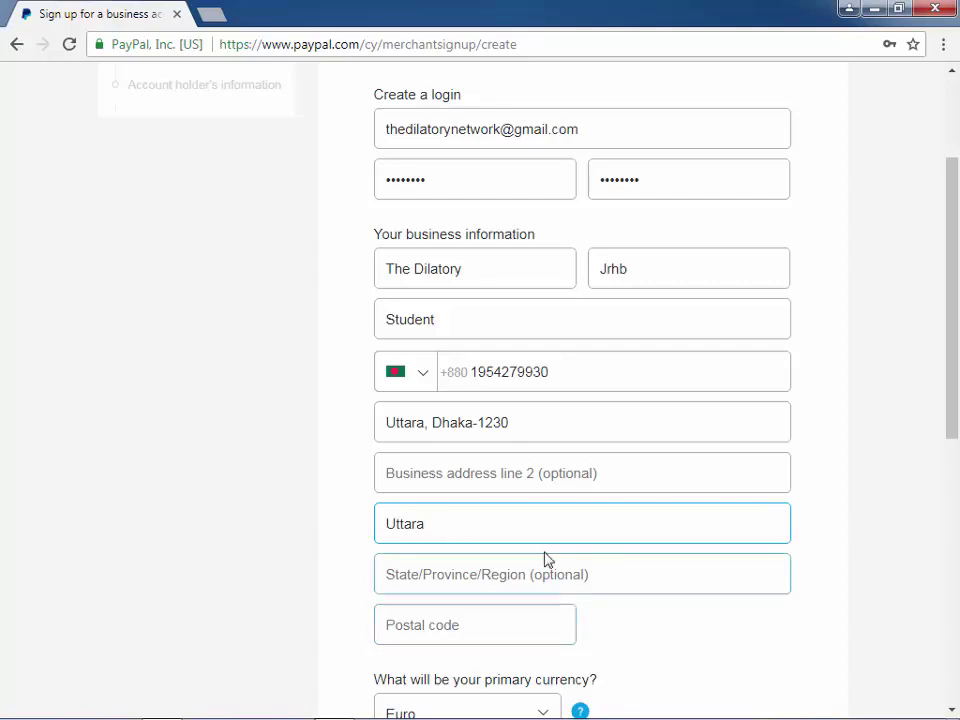
pyautogui.click(465, 580)
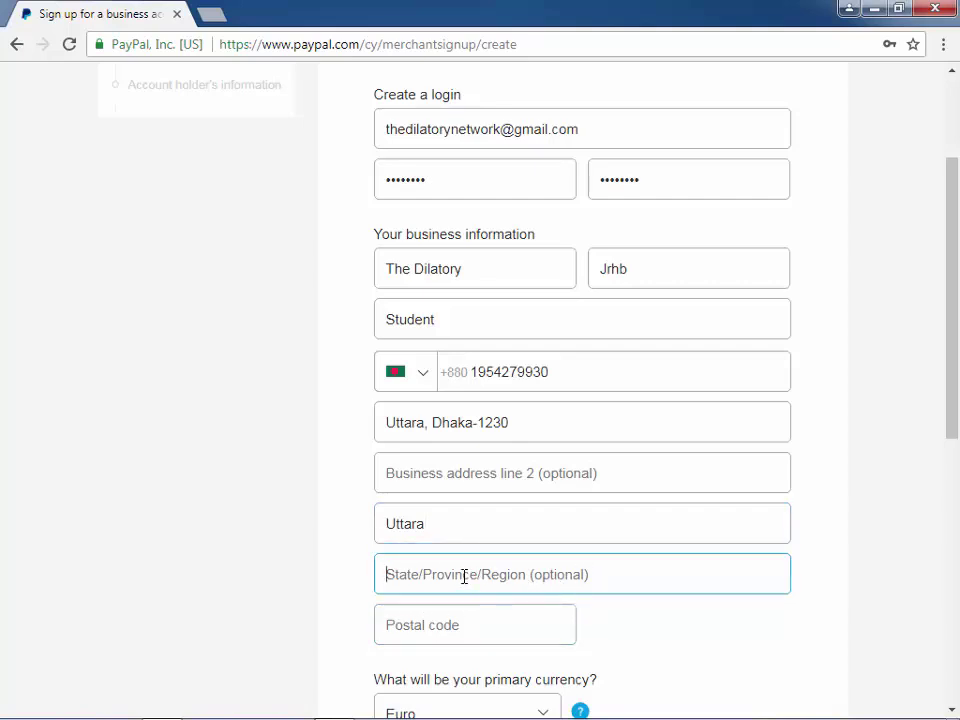
pyautogui.write('Ut')
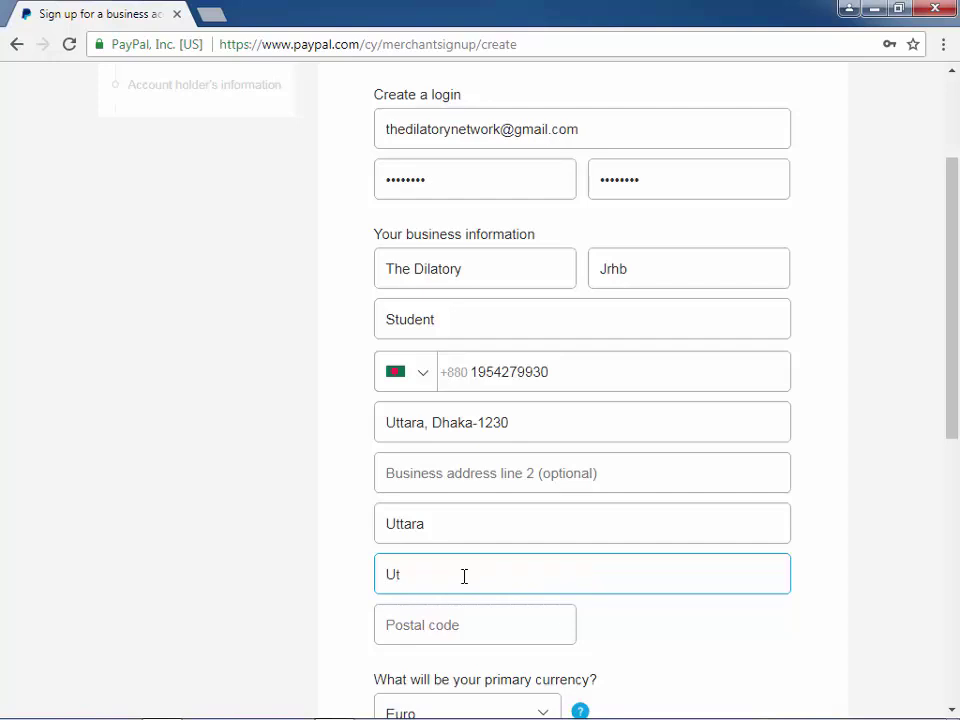
pyautogui.write('tara')
pyautogui.click(450, 624)
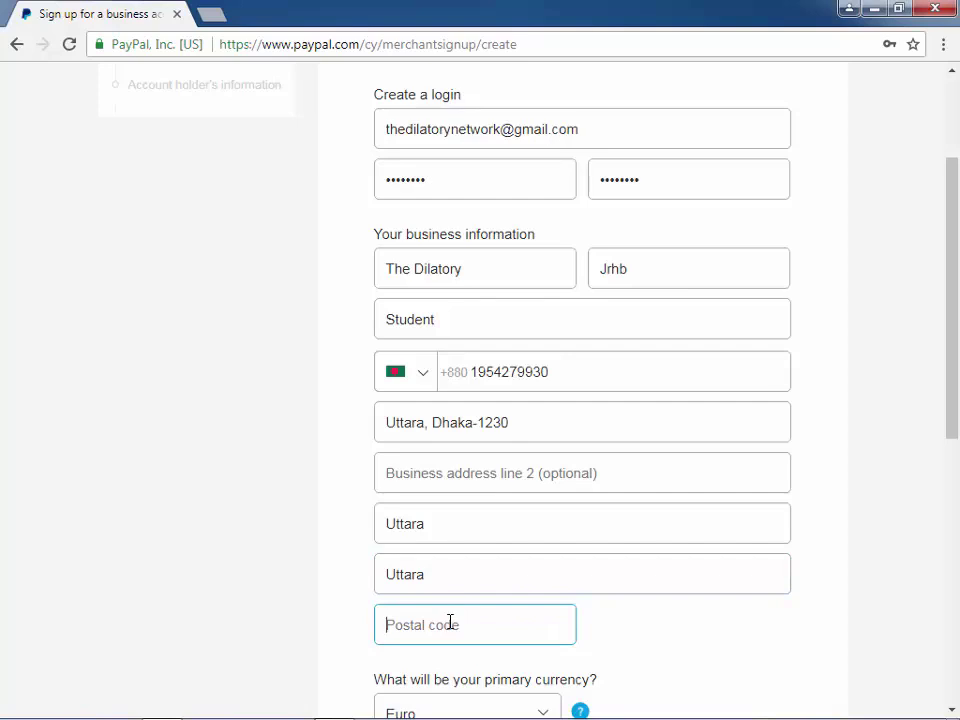
pyautogui.write('1230')
# Step: Set the primary currency to US Dollar
pyautogui.scroll(-4, 452, 615)
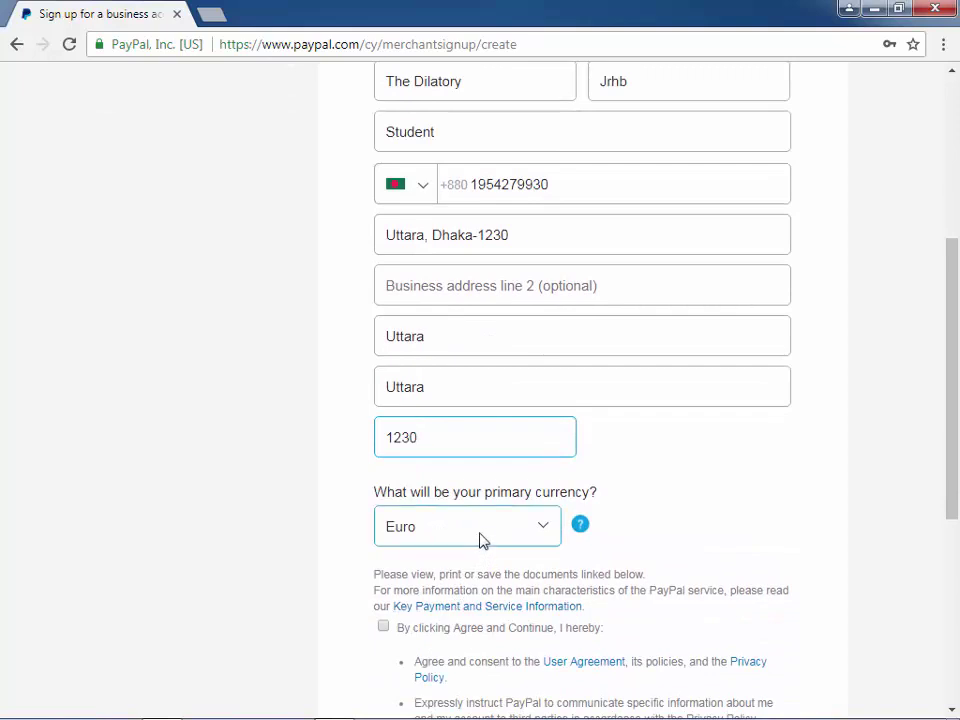
pyautogui.click(542, 534)
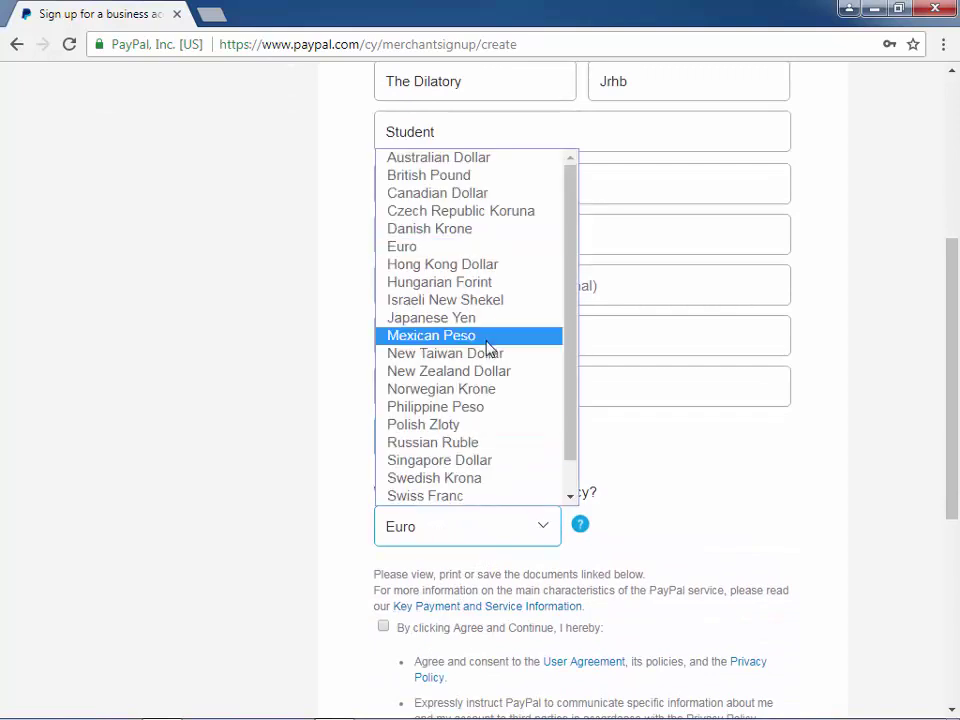
pyautogui.click(544, 530)
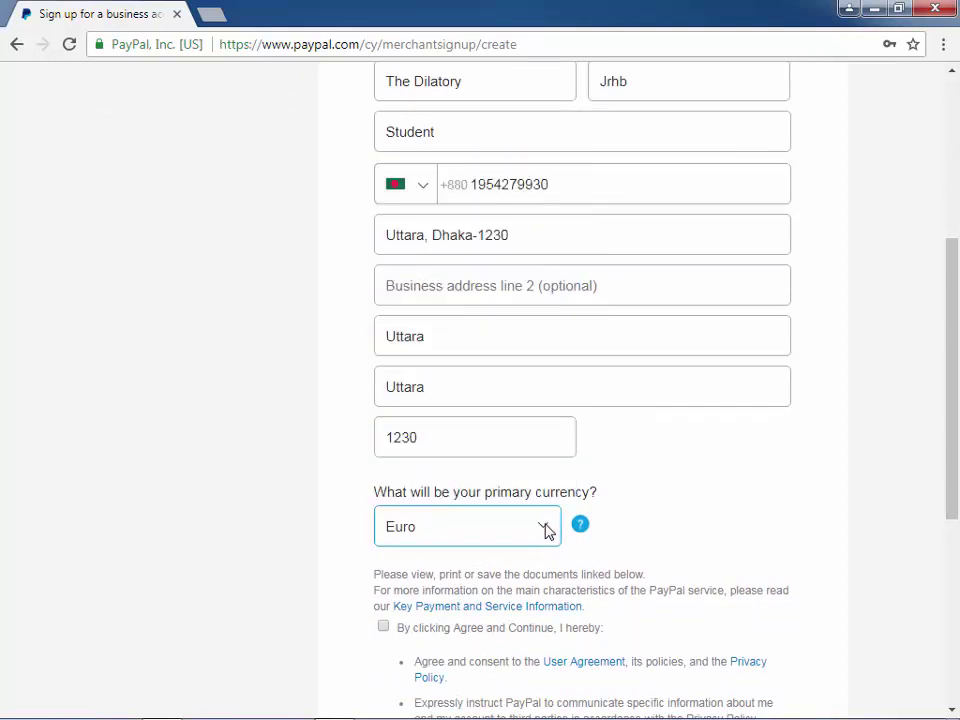
pyautogui.click(546, 531)
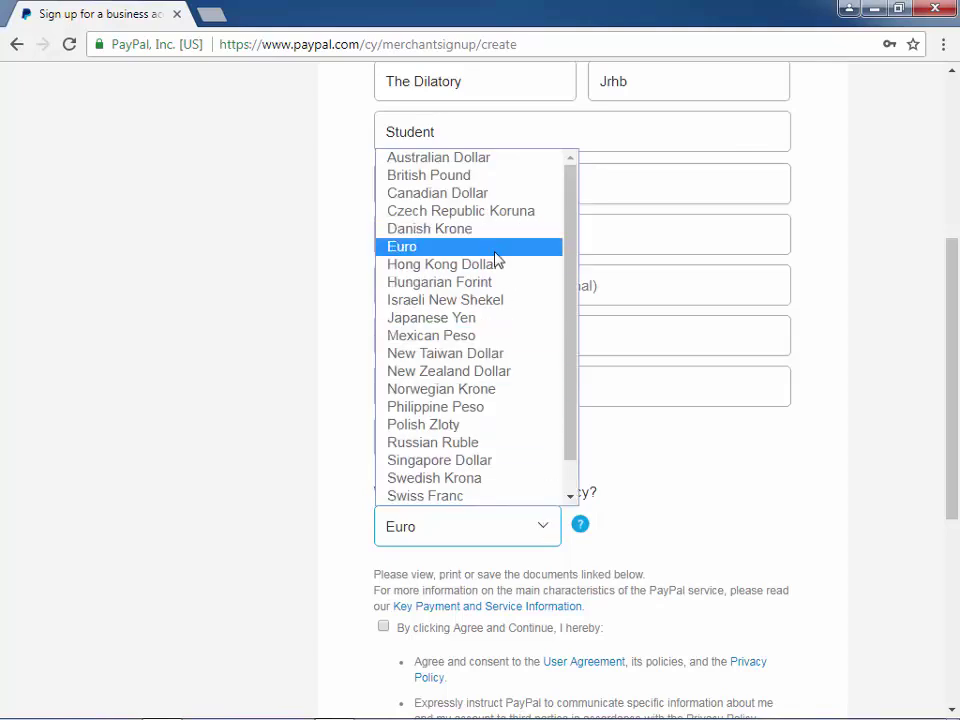
pyautogui.scroll(-1, 491, 373)
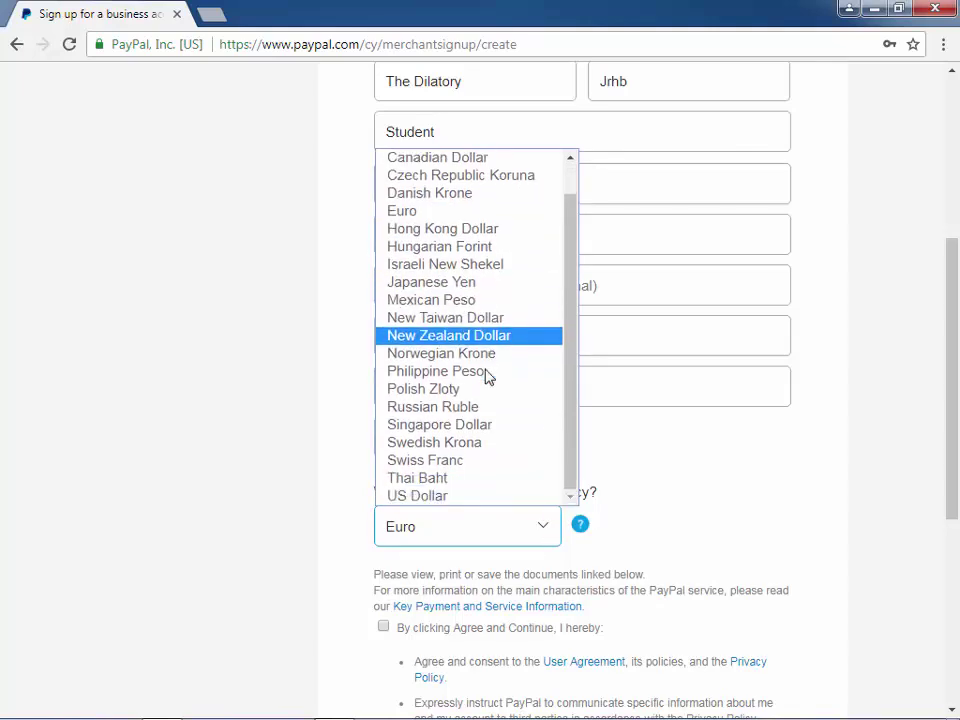
pyautogui.click(422, 496)
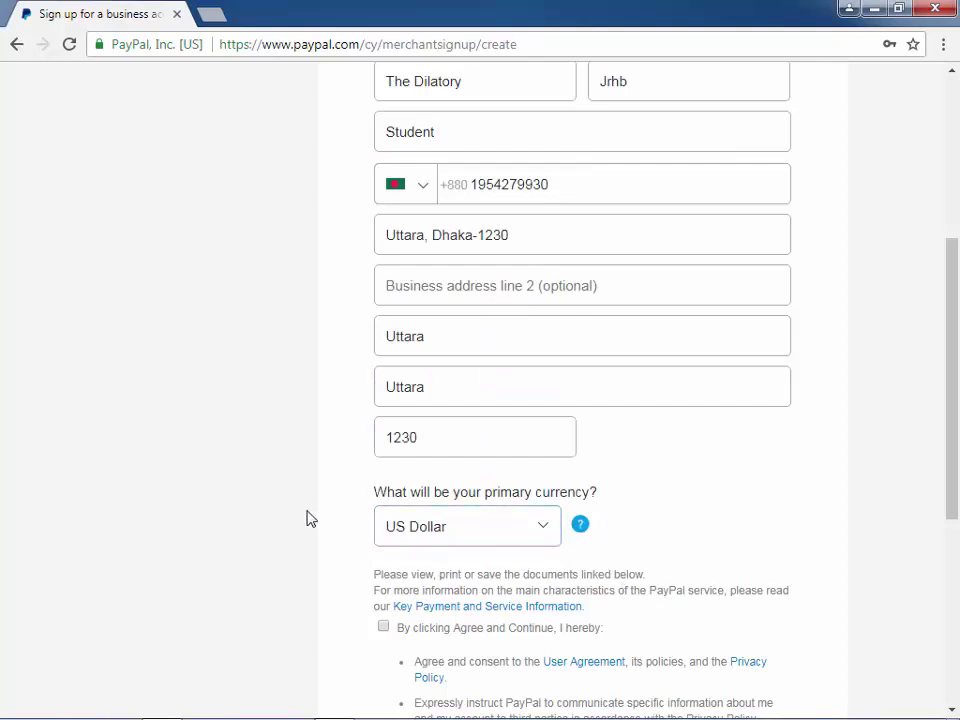
# Step: Accept the user agreement and privacy policy, then submit the sign-up form
pyautogui.scroll(-3, 590, 484)
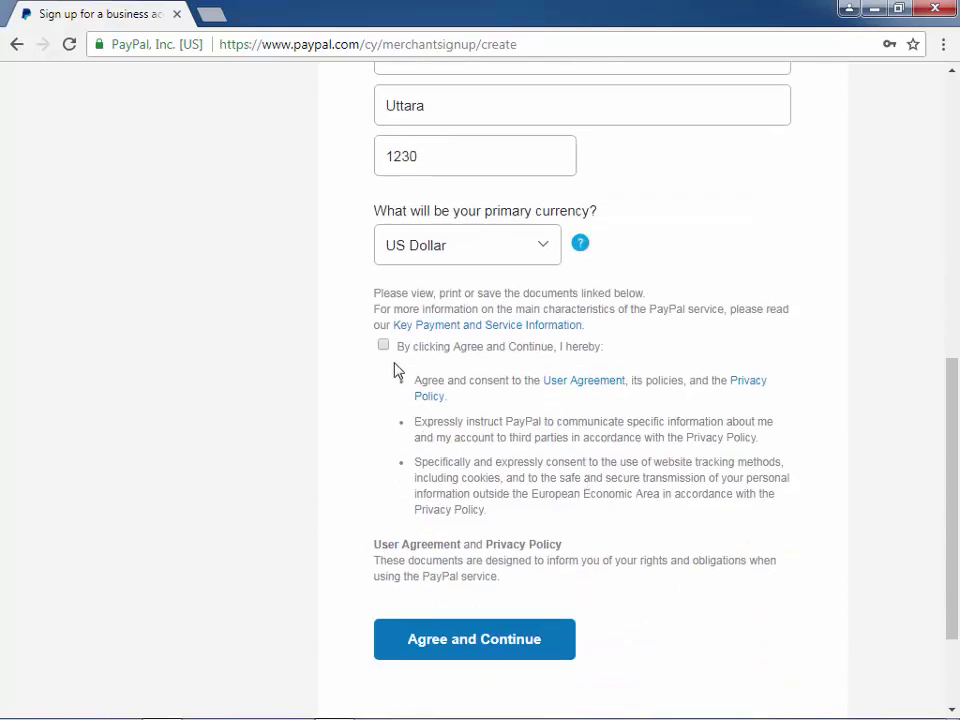
pyautogui.click(384, 347)
pyautogui.scroll(-2, 388, 355)
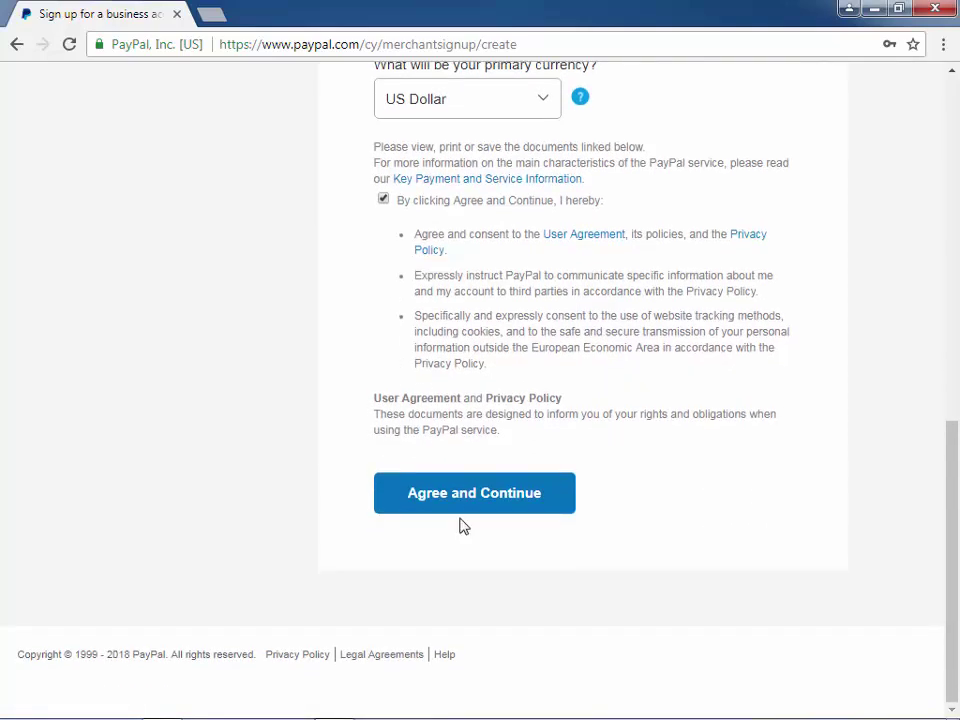
pyautogui.click(480, 505)
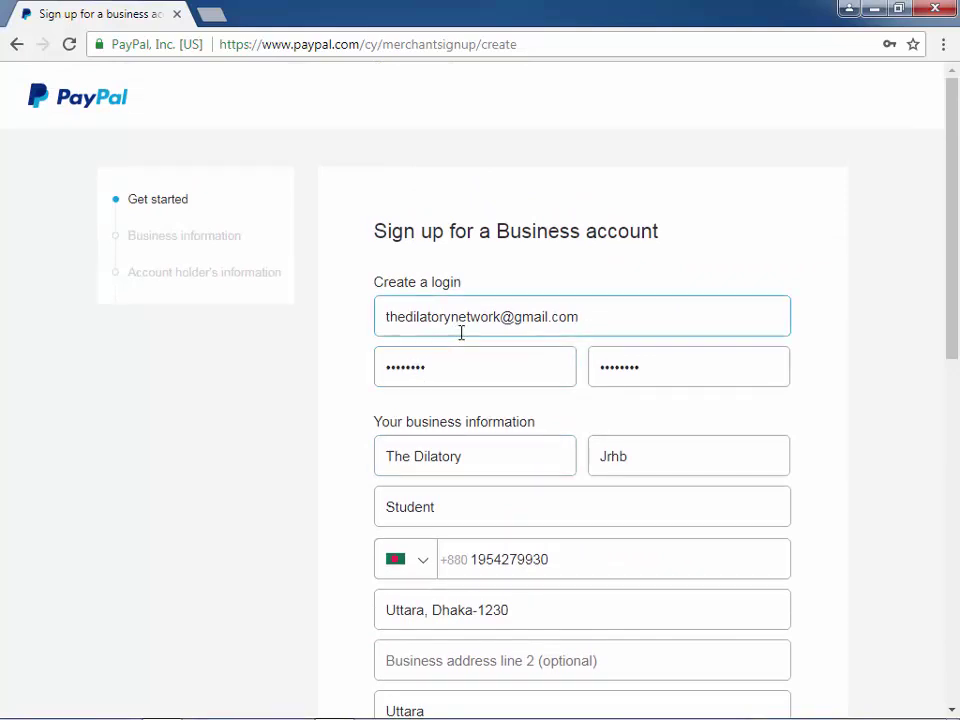
pyautogui.scroll(-2, 535, 410)
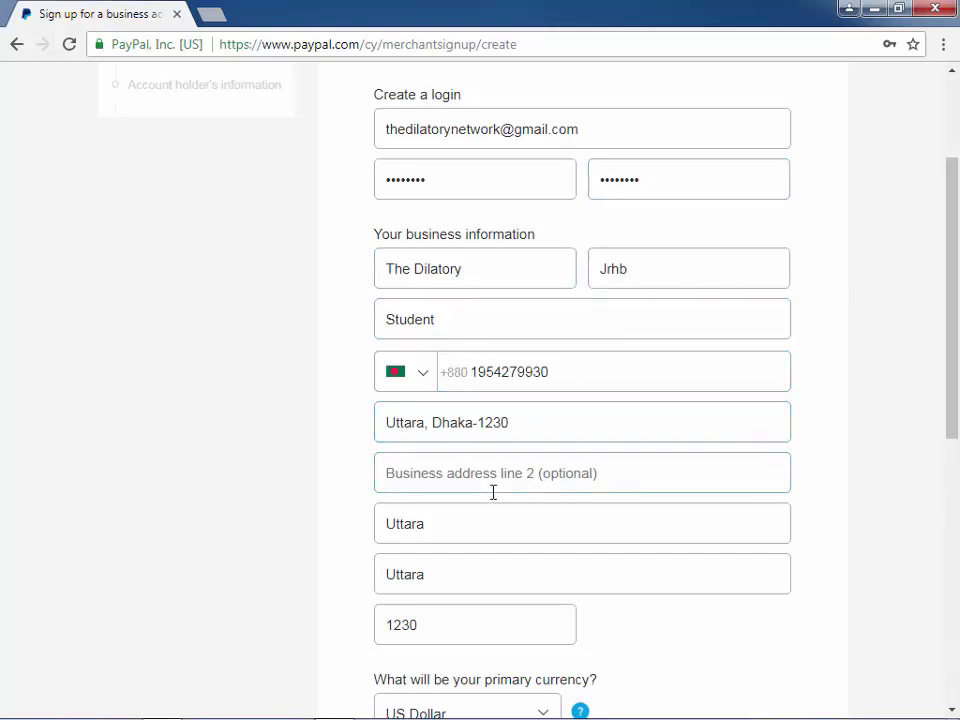
pyautogui.scroll(-2, 493, 495)
pyautogui.scroll(-2, 500, 467)
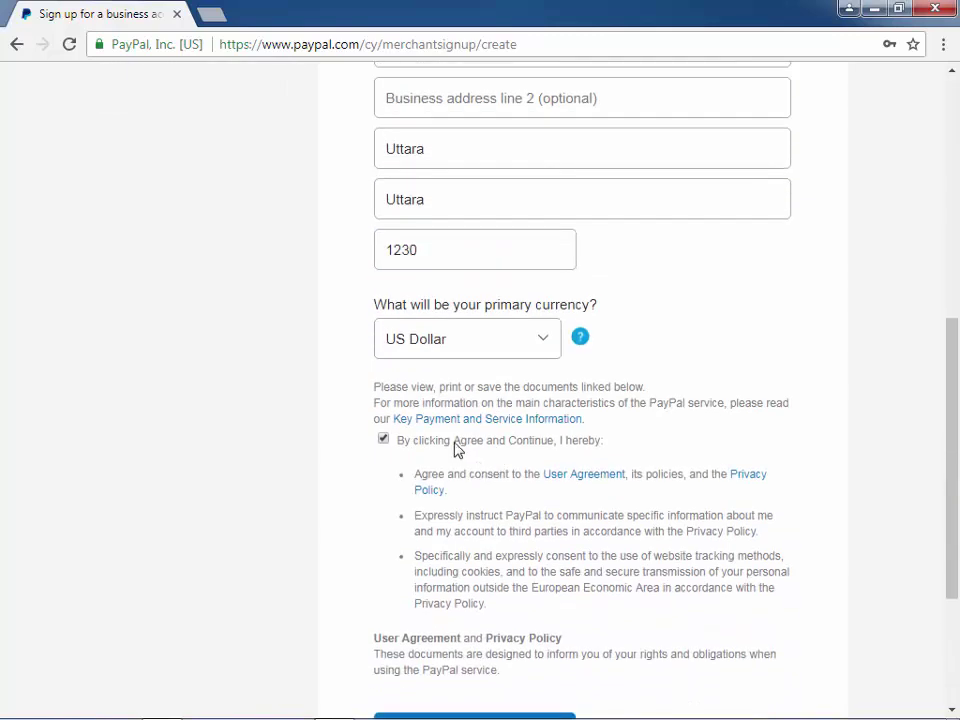
pyautogui.scroll(-2, 508, 435)
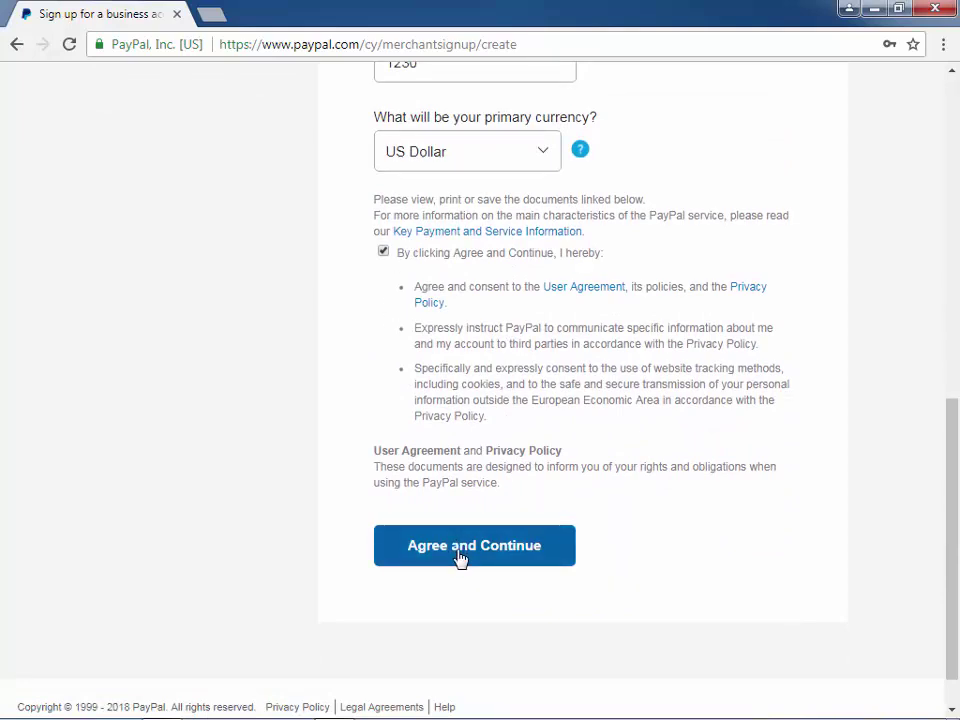
pyautogui.click(459, 552)
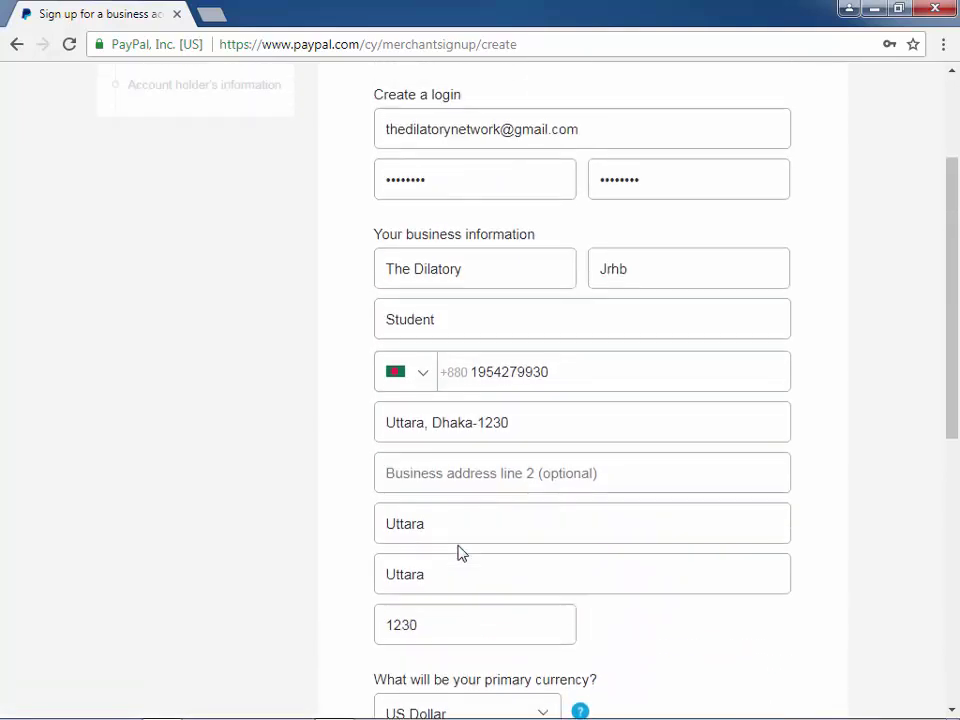
# Step: Dismiss Chrome's save-password offer and show the 'What type of business is it?' options
pyautogui.click(621, 480)
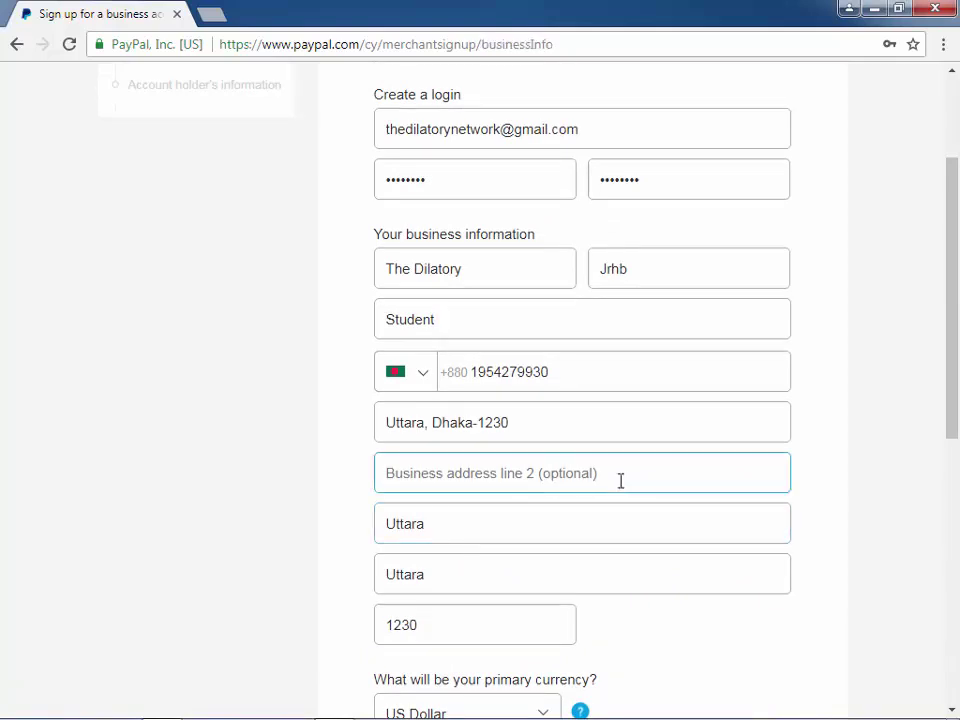
pyautogui.scroll(-4, 619, 480)
pyautogui.scroll(-3, 619, 488)
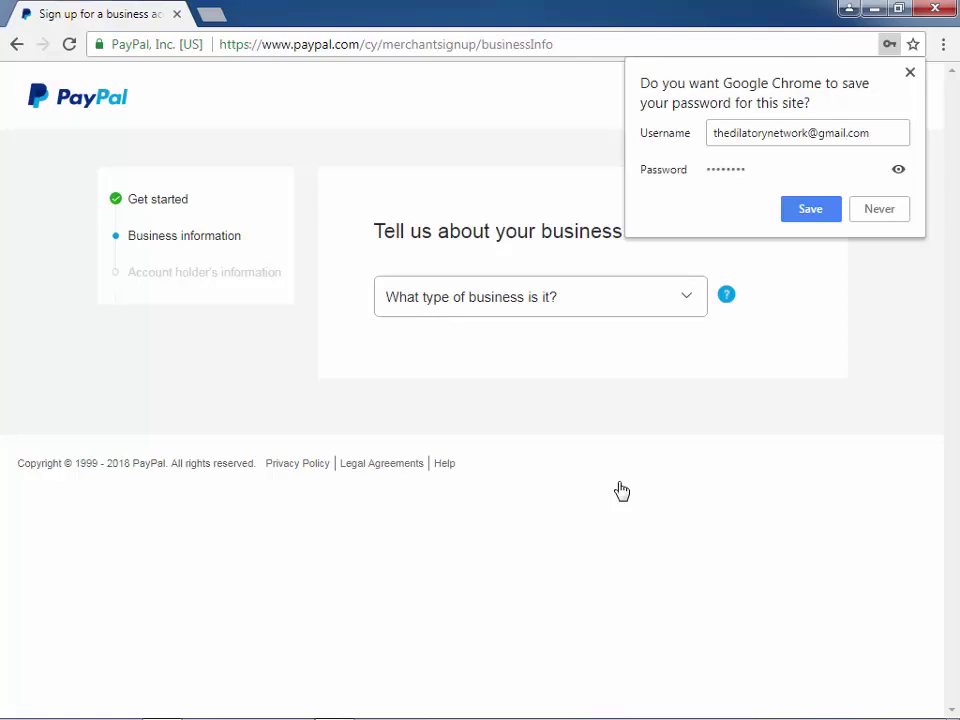
pyautogui.click(910, 72)
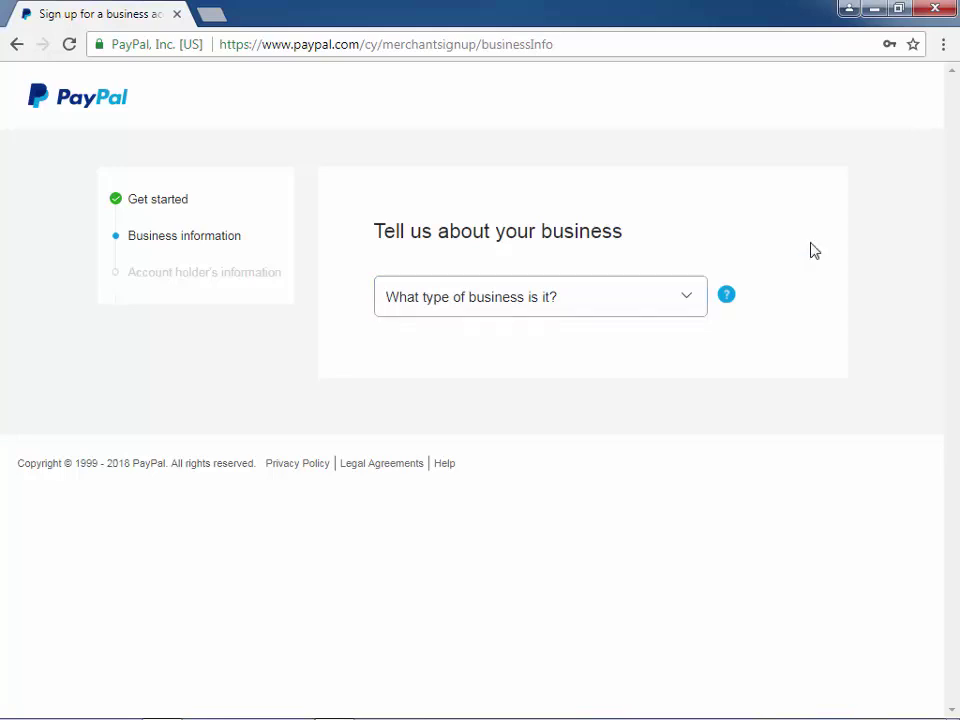
pyautogui.click(687, 316)
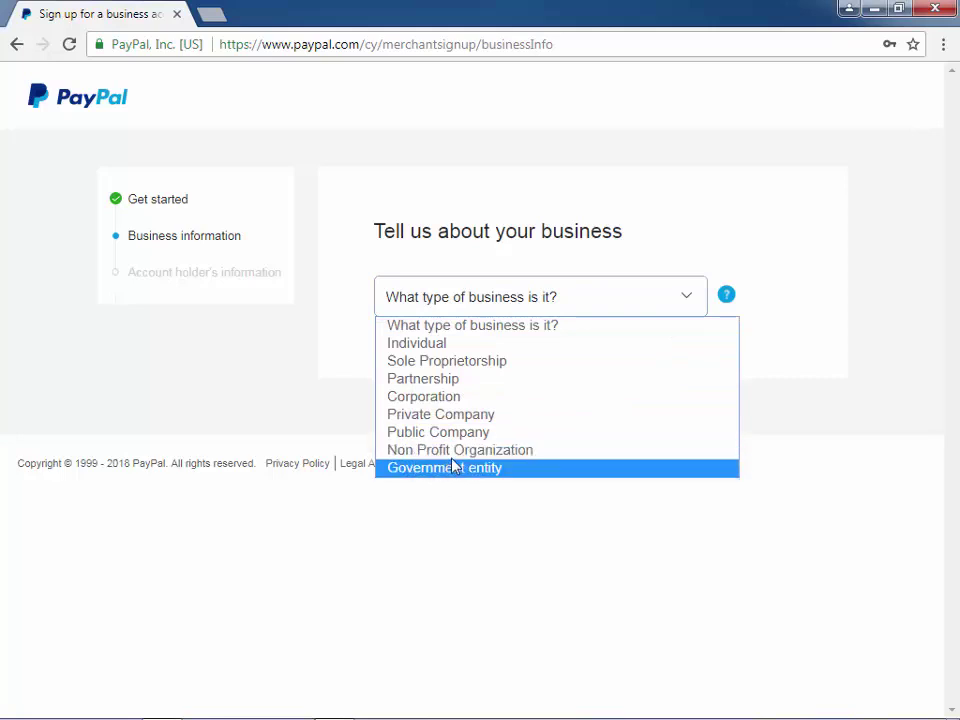
# Step: Set business type Individual, category 'Computers, accessories, and services', sub-category 'Computer and data processing services'
pyautogui.click(426, 350)
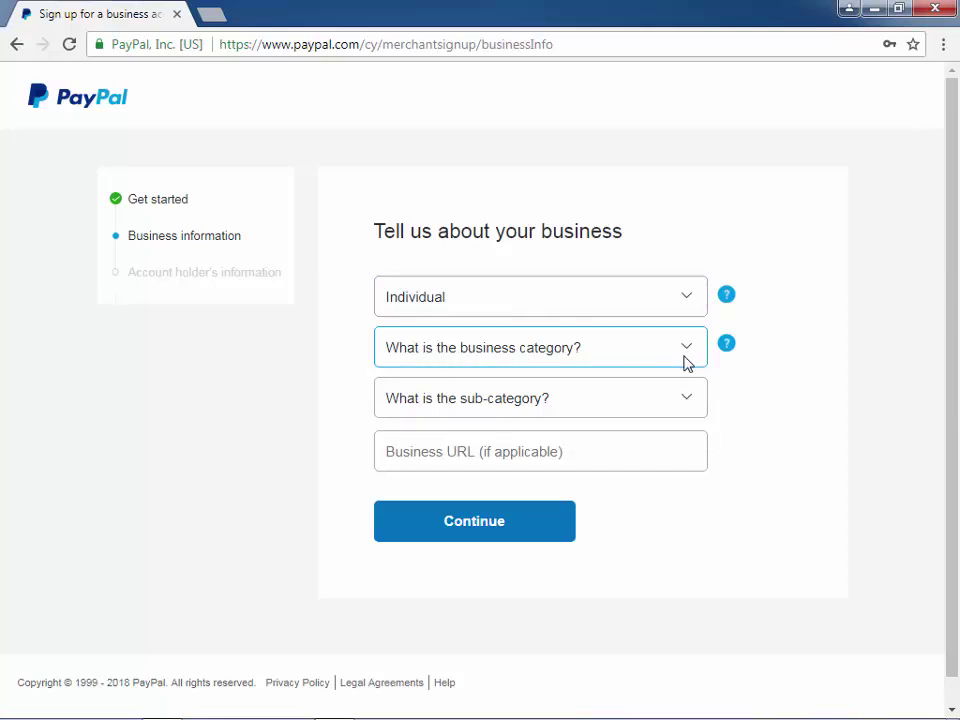
pyautogui.click(686, 360)
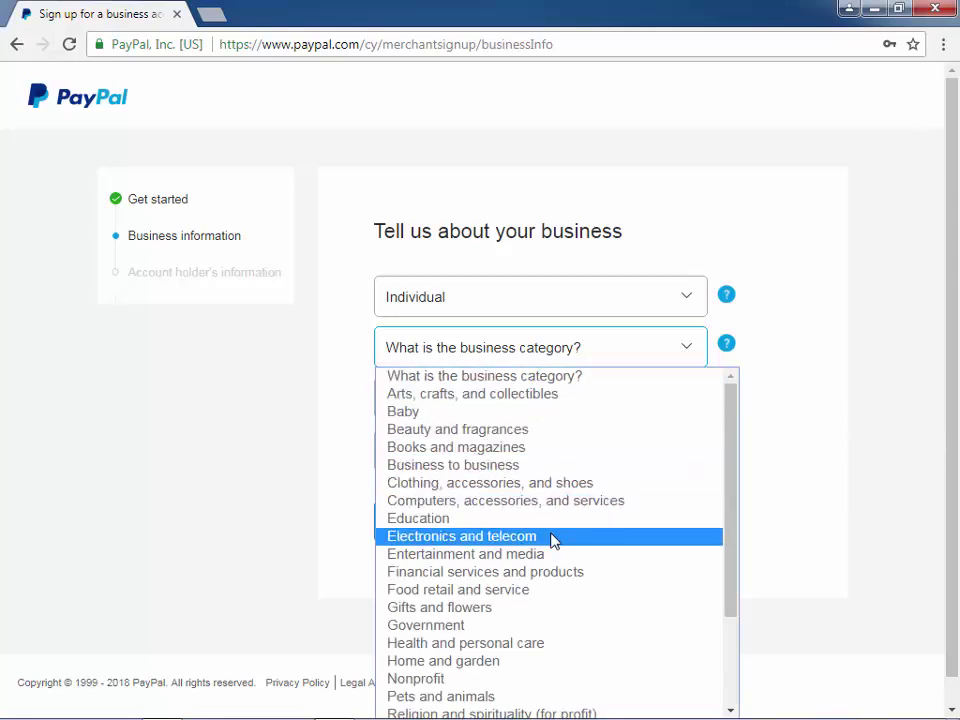
pyautogui.scroll(-3, 555, 540)
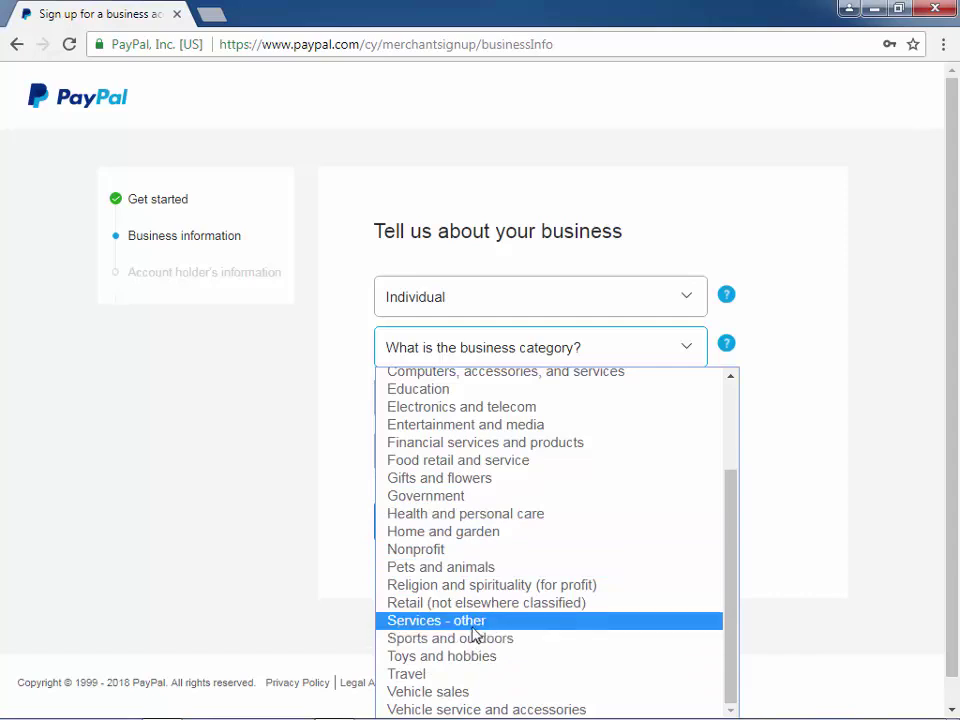
pyautogui.scroll(3, 476, 505)
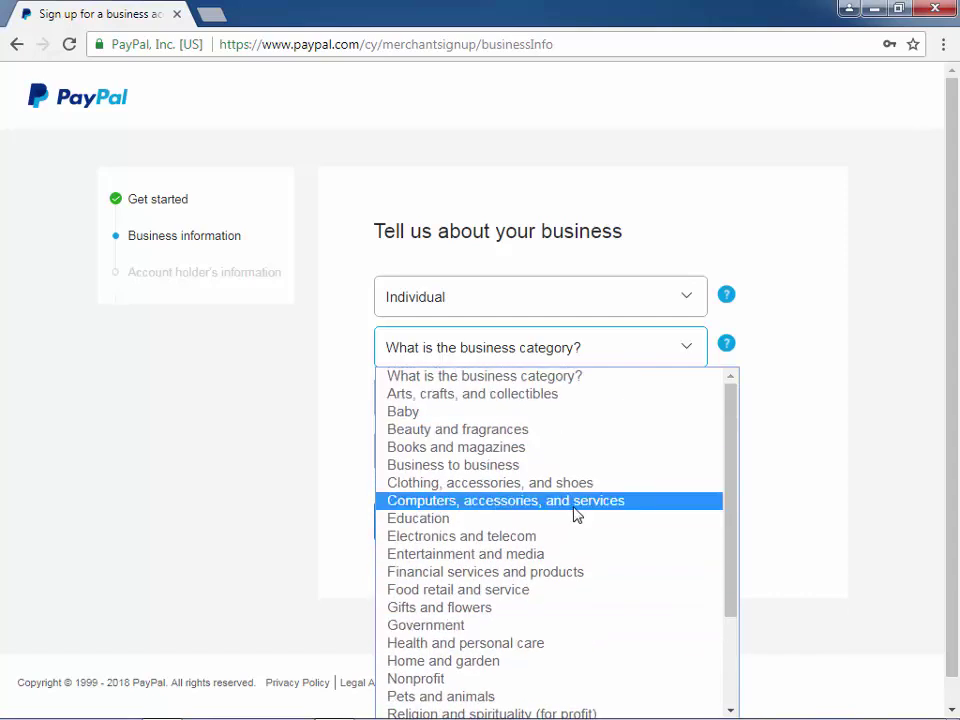
pyautogui.click(518, 502)
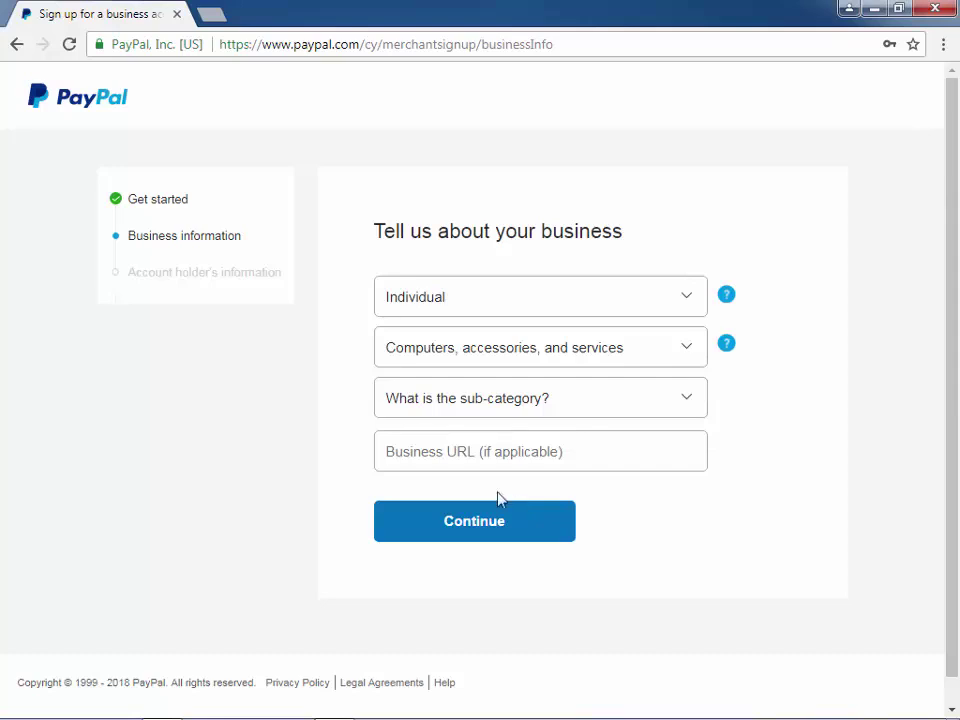
pyautogui.click(690, 403)
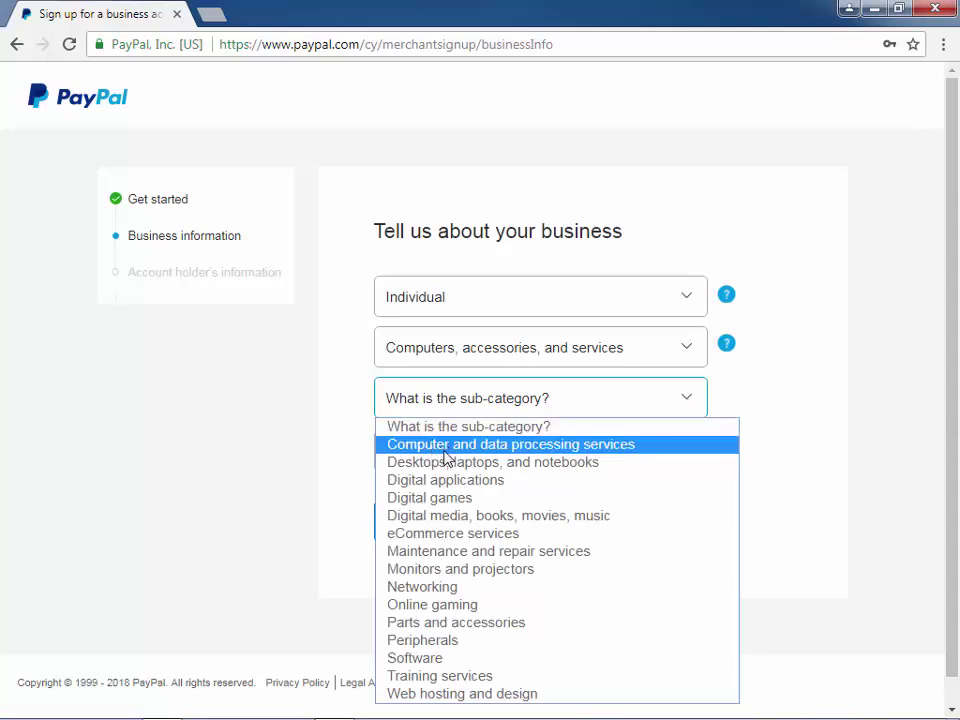
pyautogui.click(444, 450)
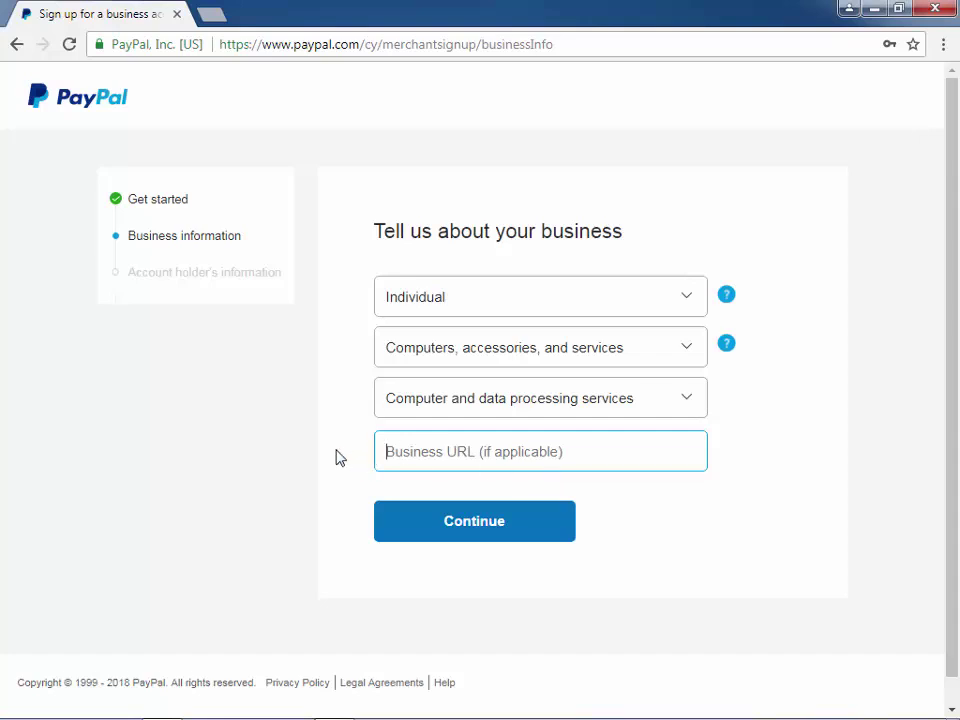
pyautogui.click(479, 537)
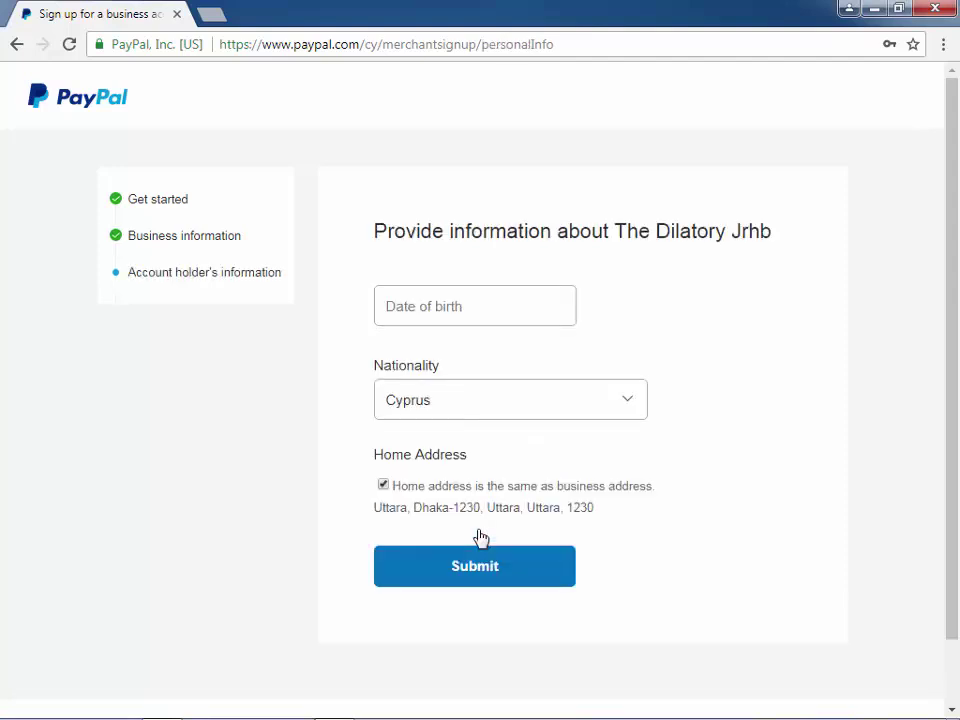
pyautogui.click(446, 305)
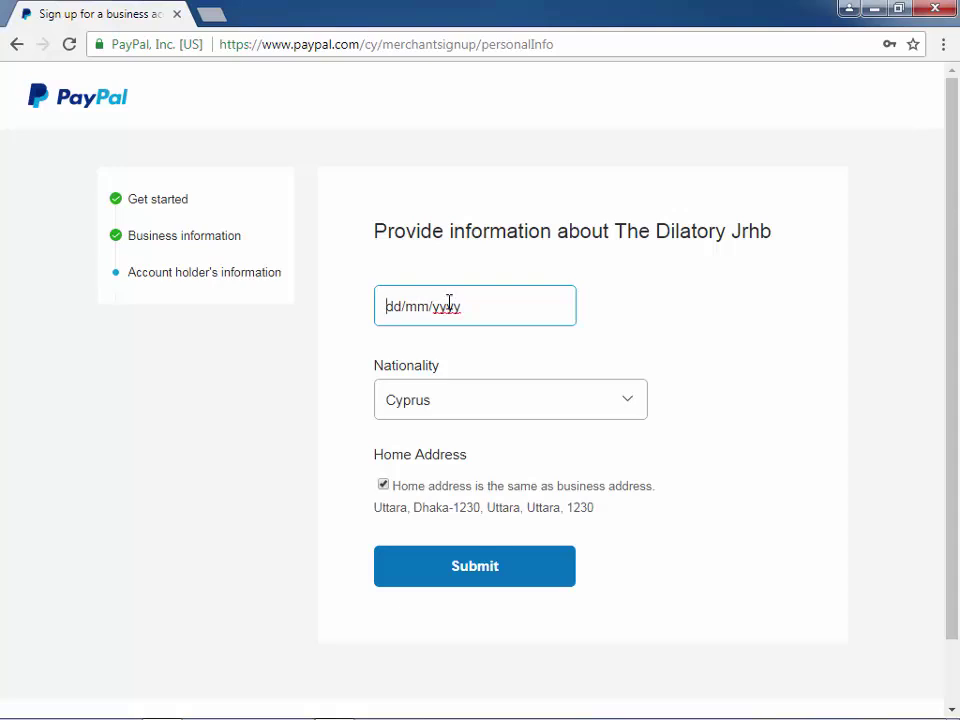
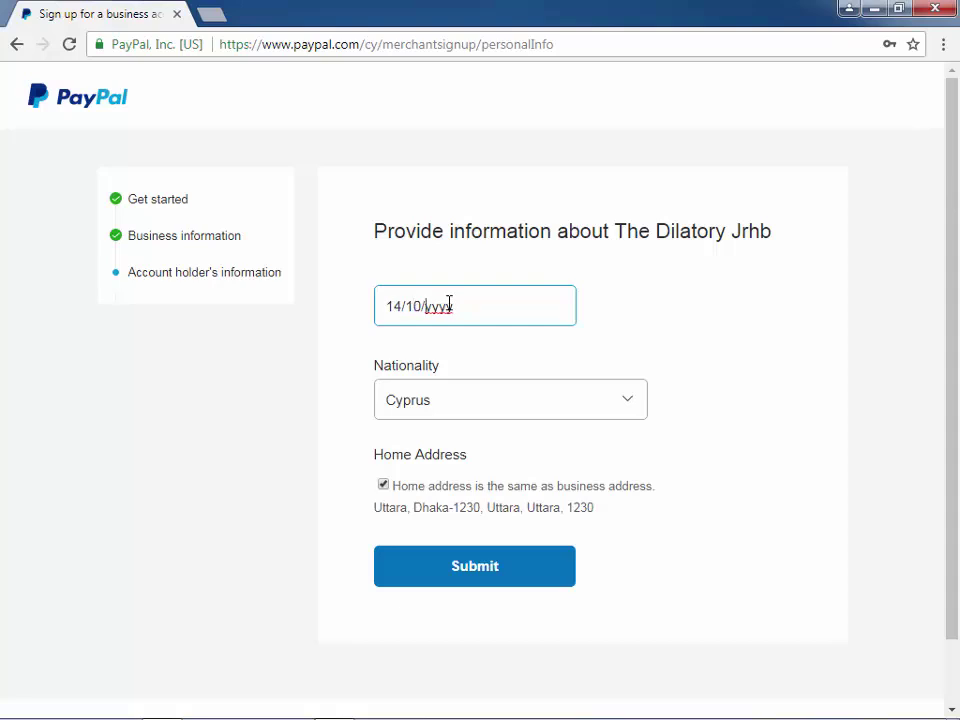
pyautogui.moveTo(465, 306); pyautogui.dragTo(452, 309)
pyautogui.write('3')
# Step: Set the account holder's nationality to Bangladesh
pyautogui.click(632, 413)
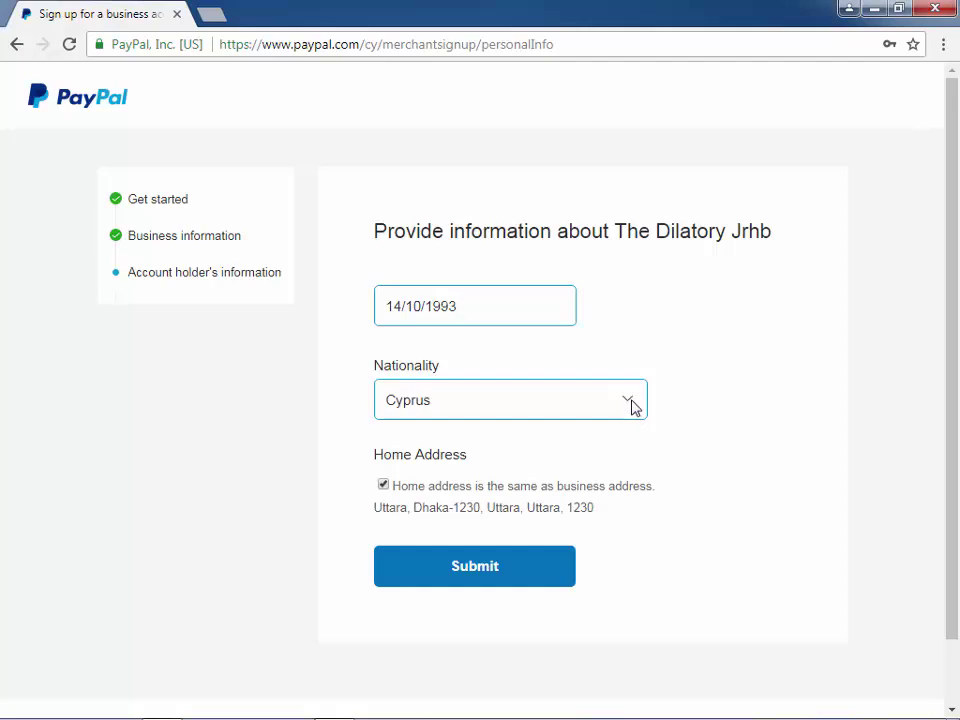
pyautogui.scroll(7, 590, 203)
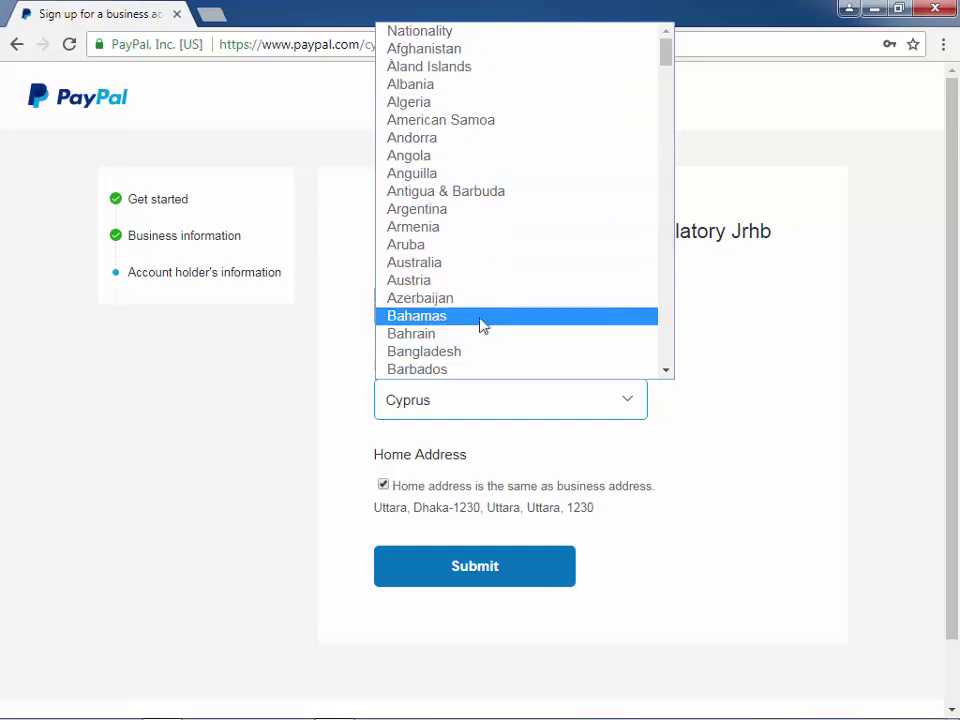
pyautogui.click(466, 357)
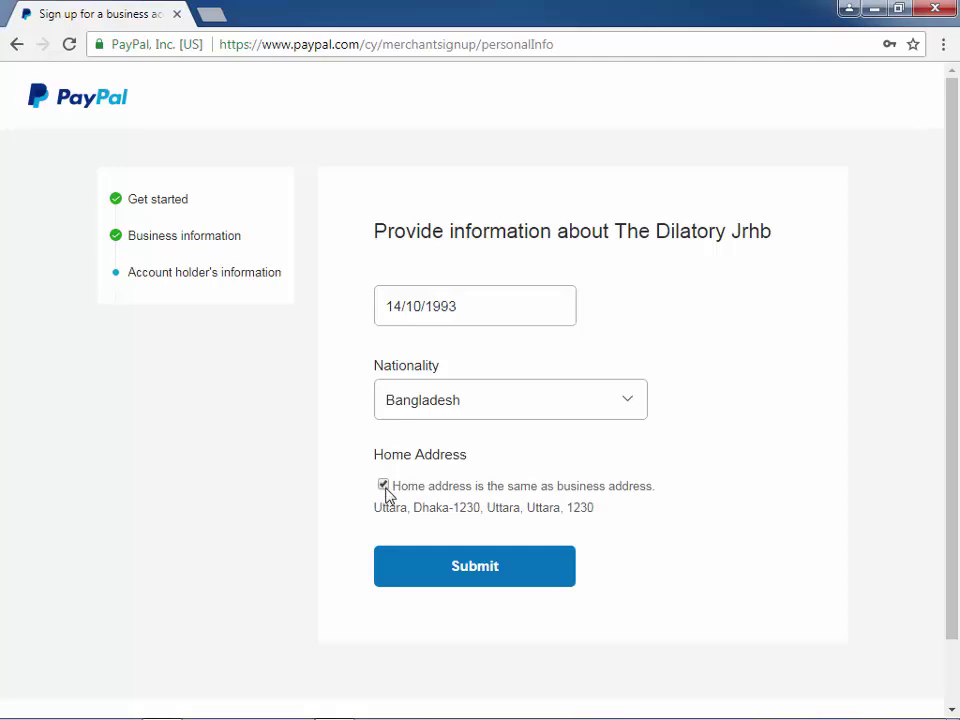
# Step: Keep the home address the same as the business address and submit the account holder details
pyautogui.click(383, 486)
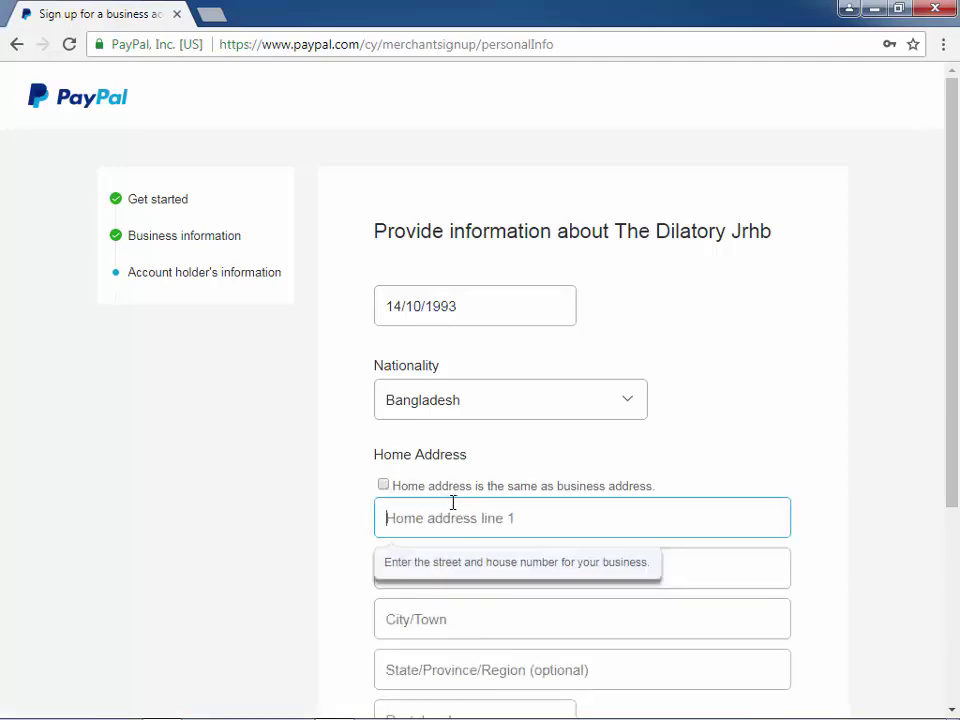
pyautogui.click(259, 424)
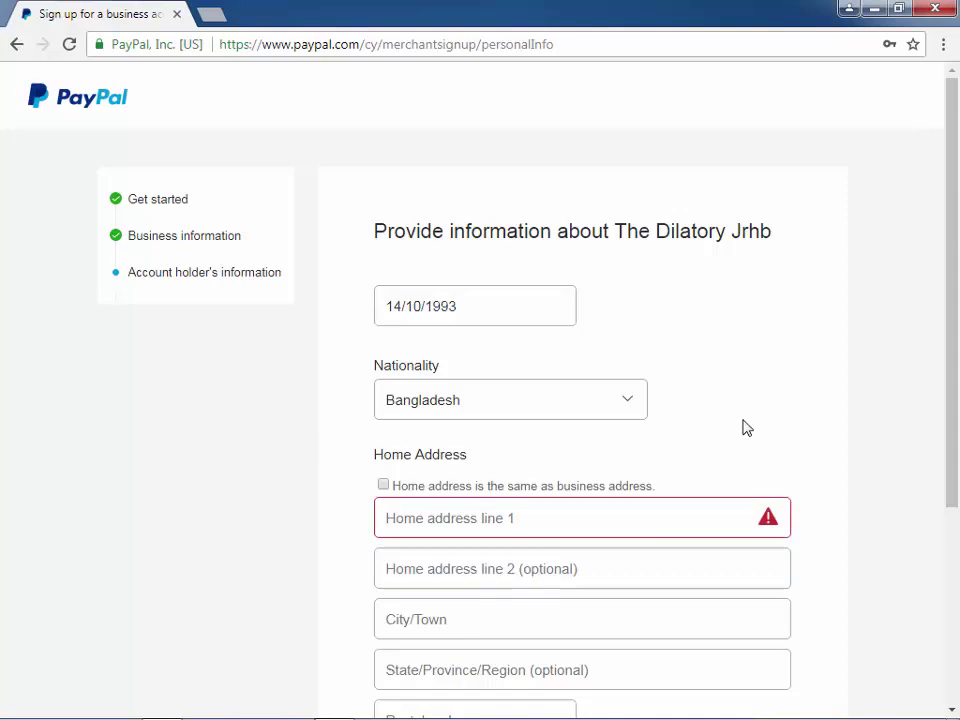
pyautogui.click(384, 486)
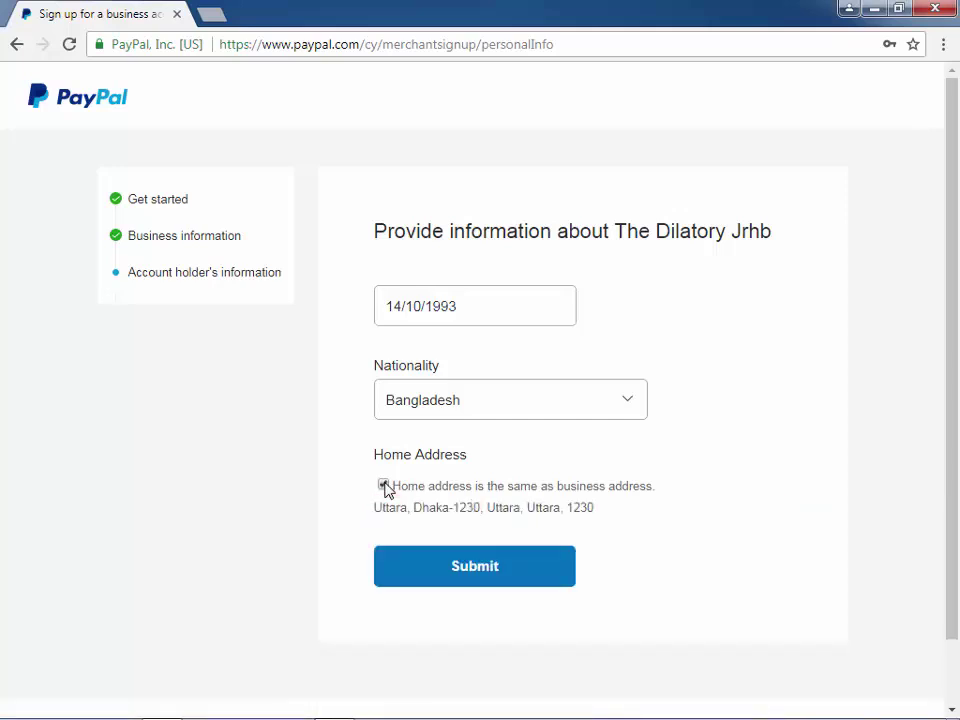
pyautogui.moveTo(374, 508); pyautogui.dragTo(604, 520)
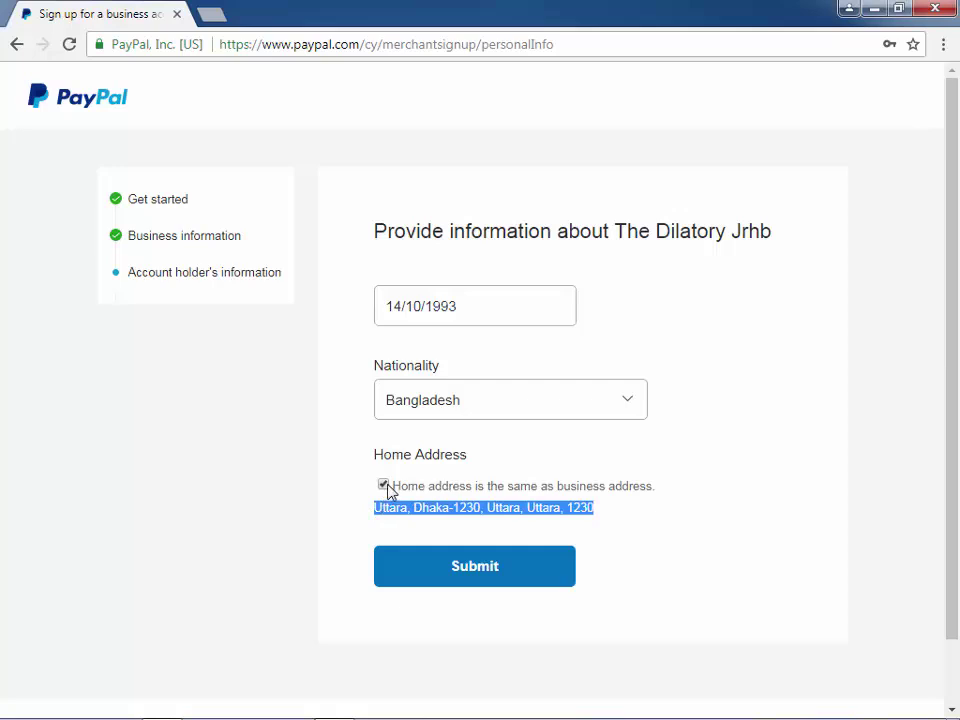
pyautogui.click(383, 485)
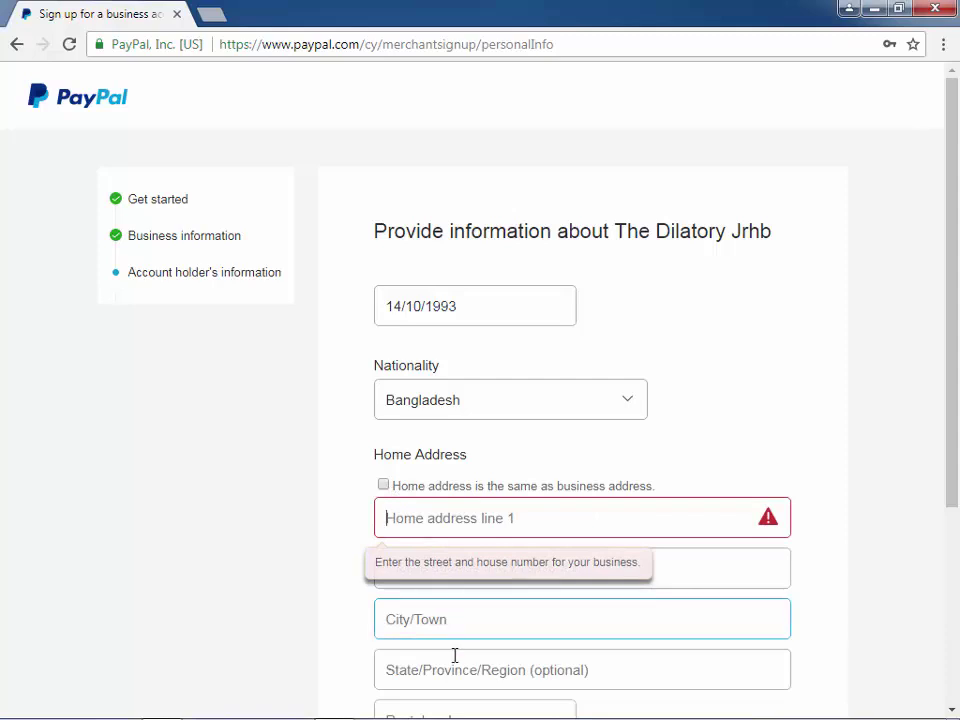
pyautogui.scroll(-3, 478, 619)
pyautogui.click(375, 438)
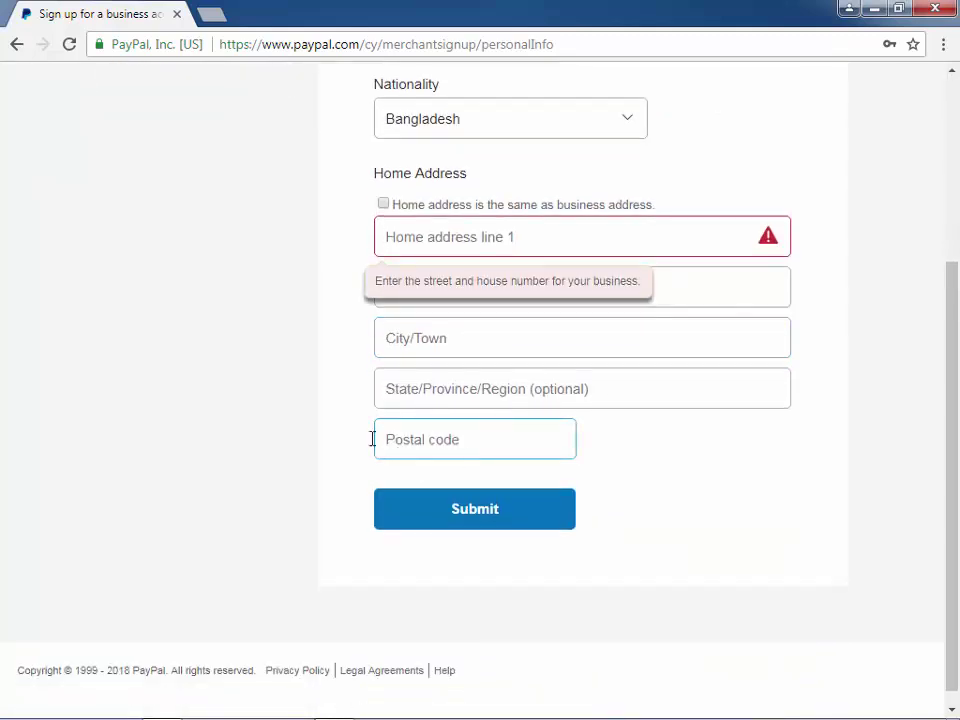
pyautogui.click(384, 206)
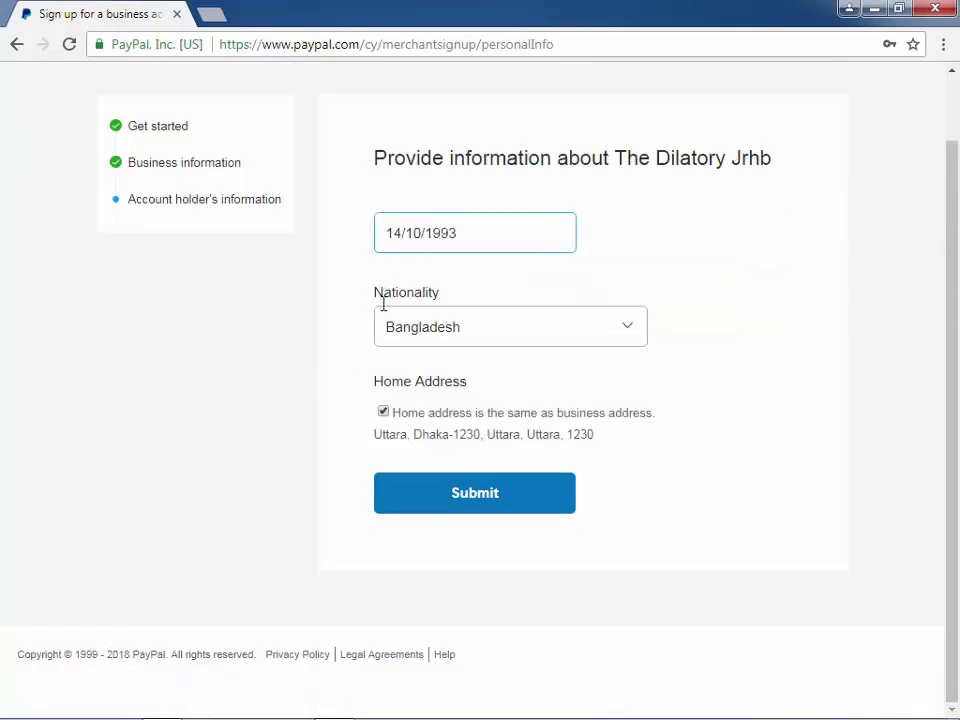
pyautogui.click(474, 486)
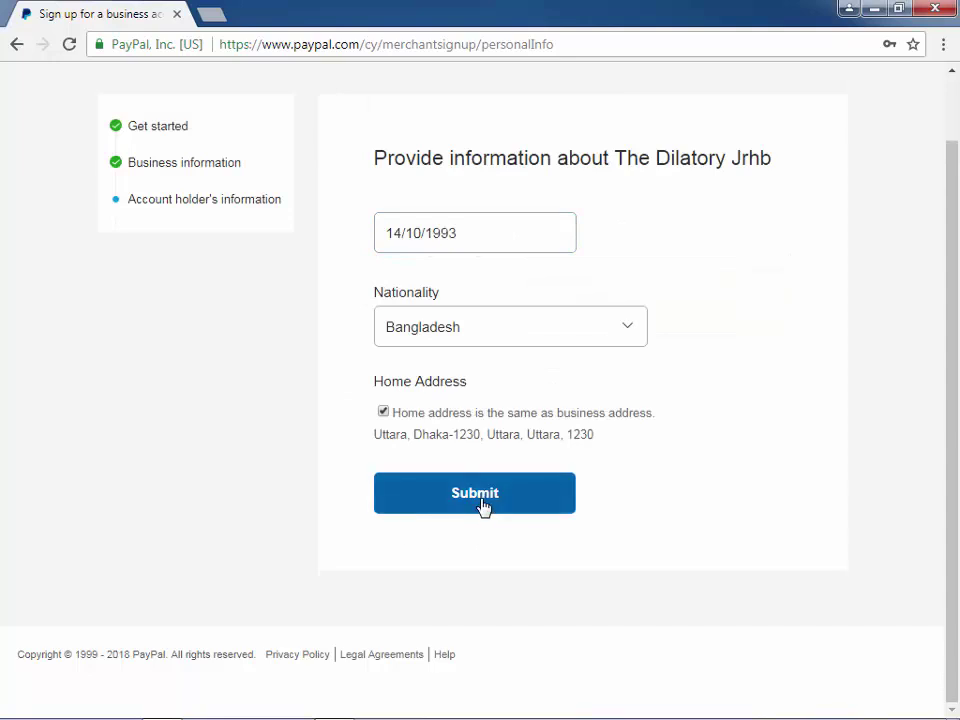
pyautogui.click(482, 505)
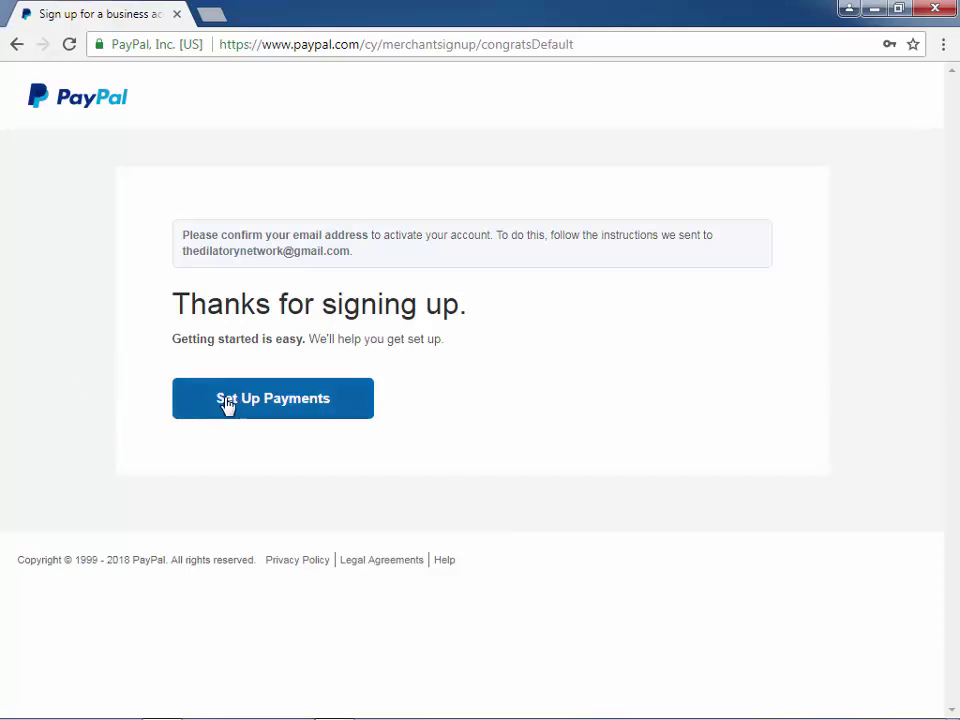
# Step: Proceed to Set Up Payments from the 'Thanks for signing up' page and open a new browser tab
pyautogui.click(275, 413)
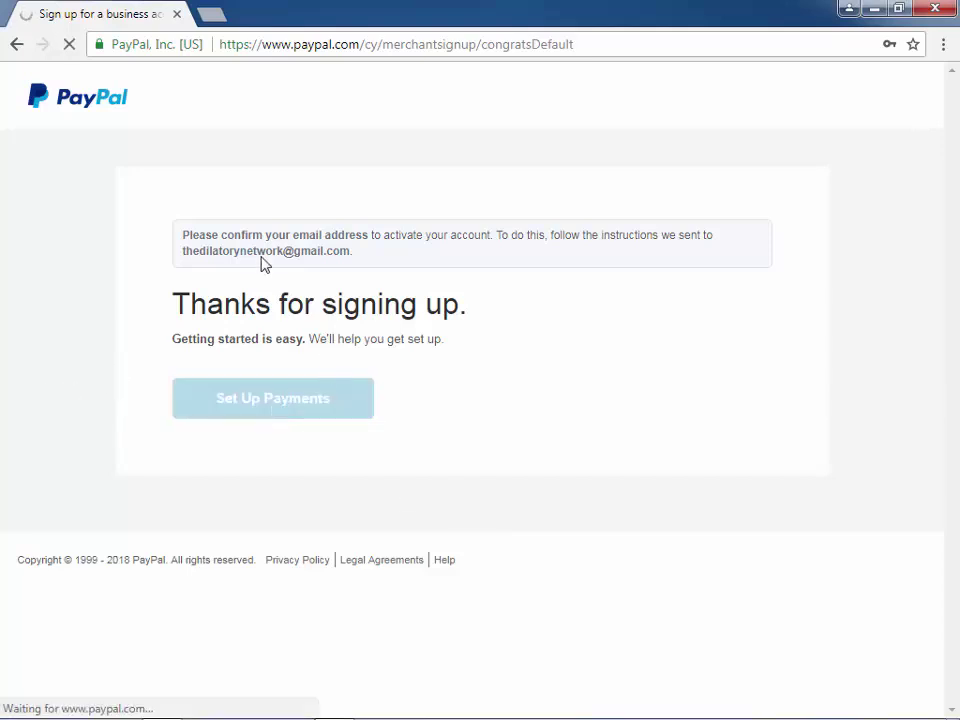
pyautogui.moveTo(301, 398); pyautogui.dragTo(310, 398)
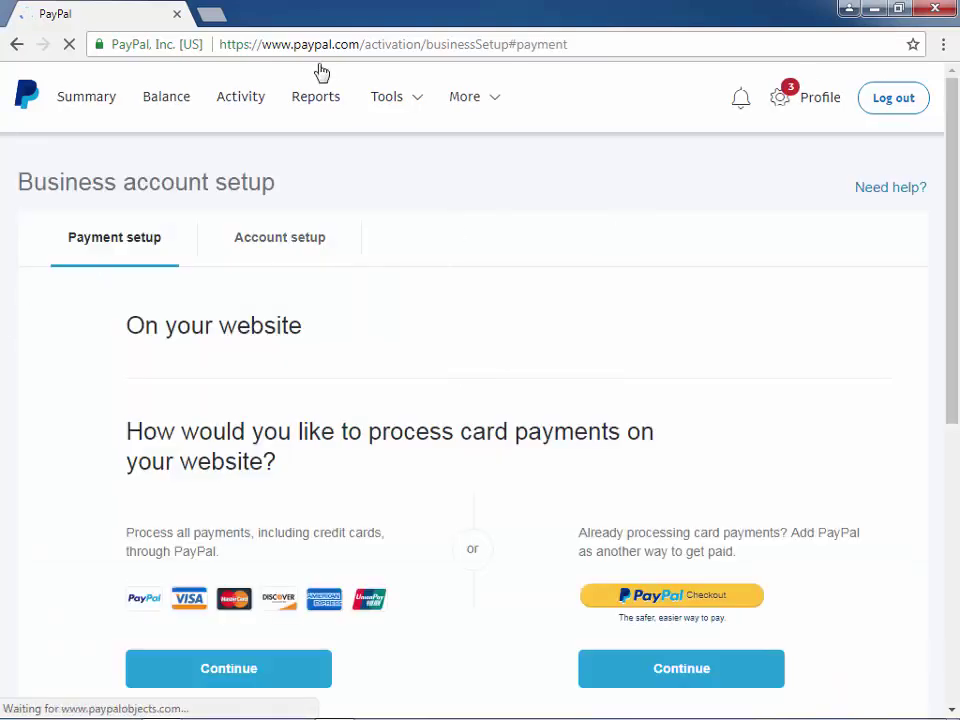
pyautogui.click(222, 22)
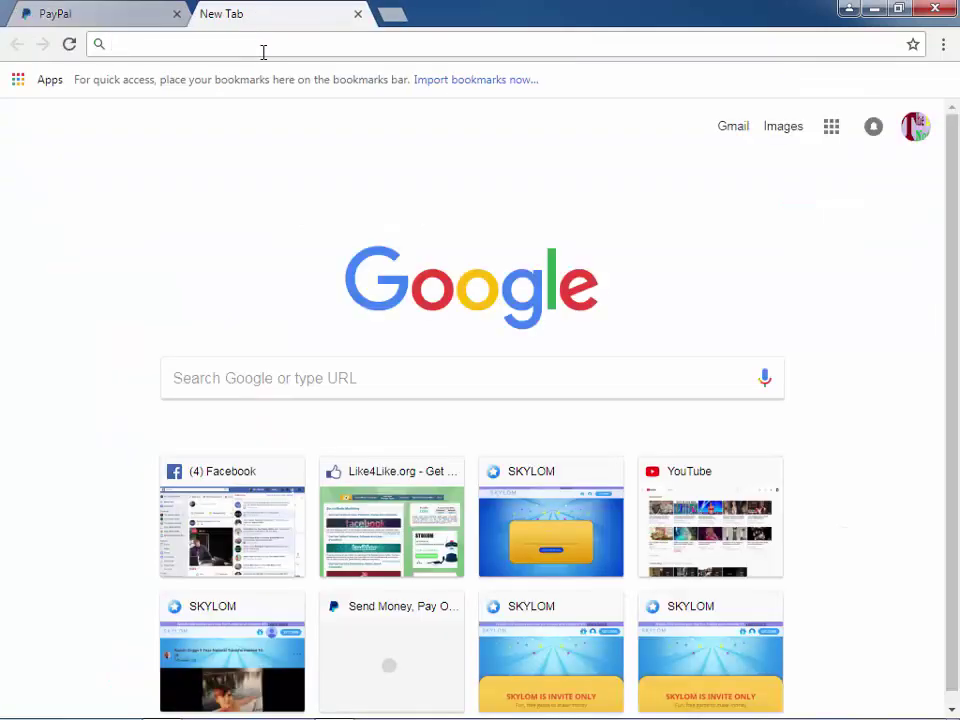
# Step: Load Gmail, open PayPal's 'Confirm your email' message and follow its Confirm Your Email link
pyautogui.write('g')
pyautogui.press('Return')
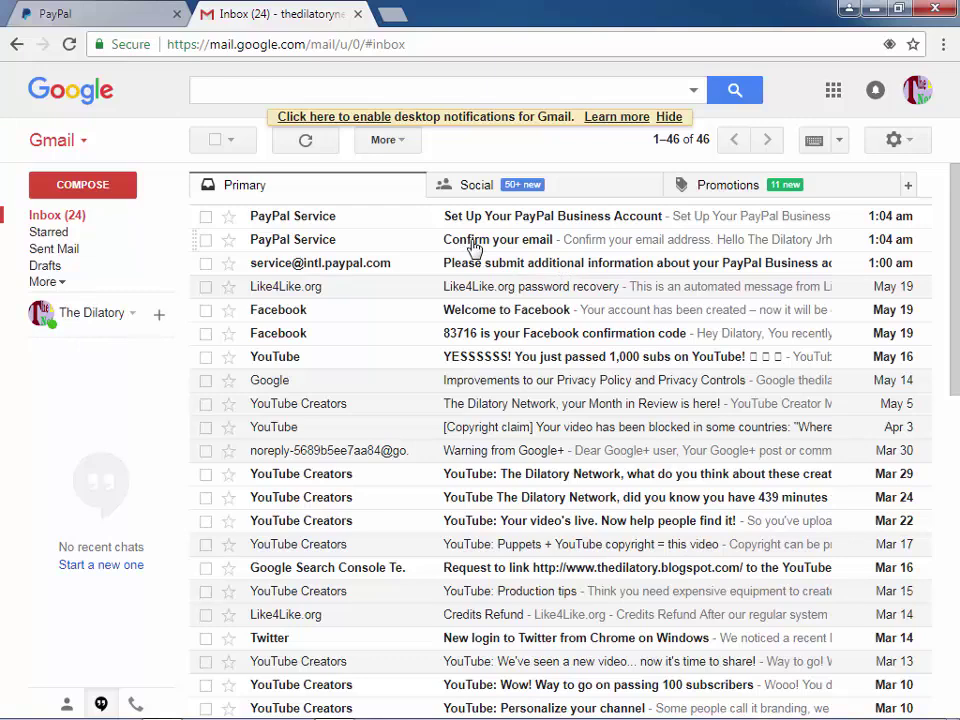
pyautogui.click(475, 247)
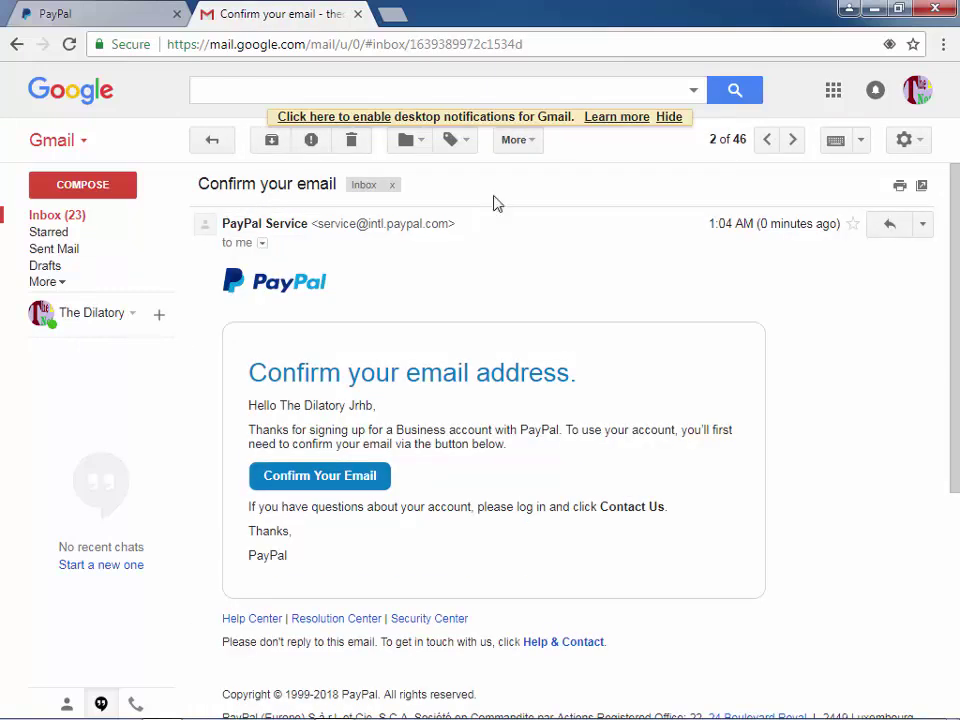
pyautogui.click(337, 484)
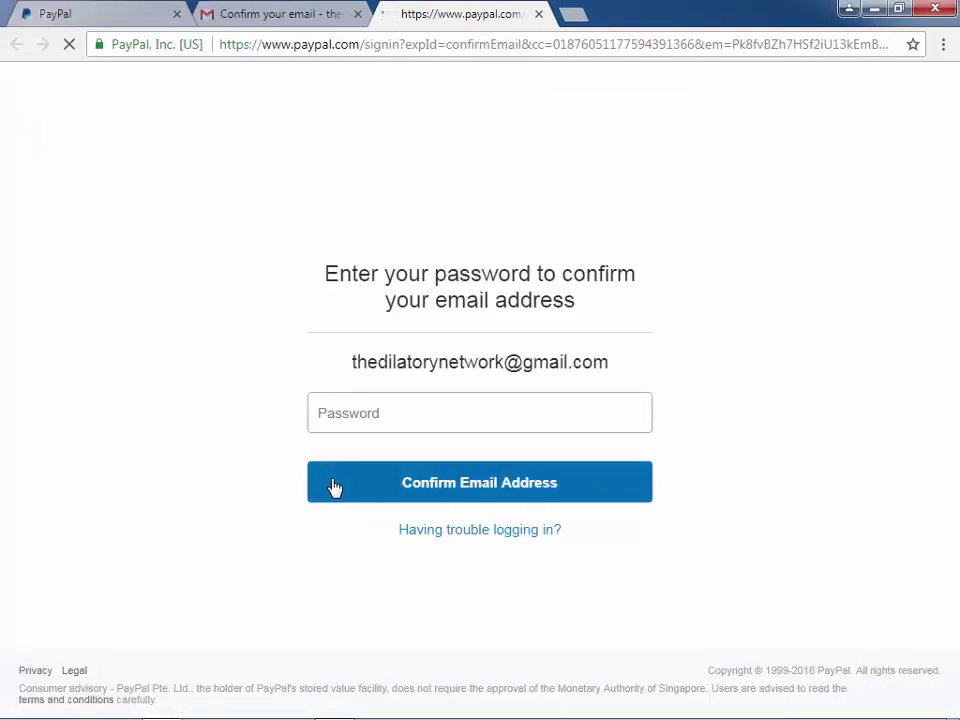
# Step: Enter the account password to confirm the email address, then dismiss Chrome's save-password prompt
pyautogui.click(360, 416)
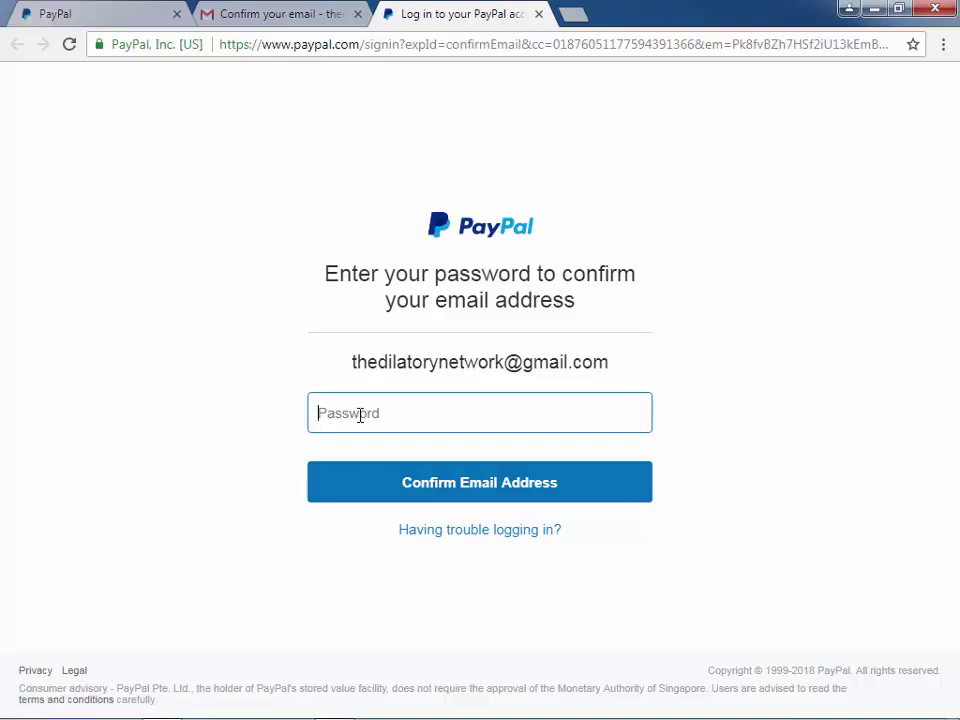
pyautogui.write('pas')
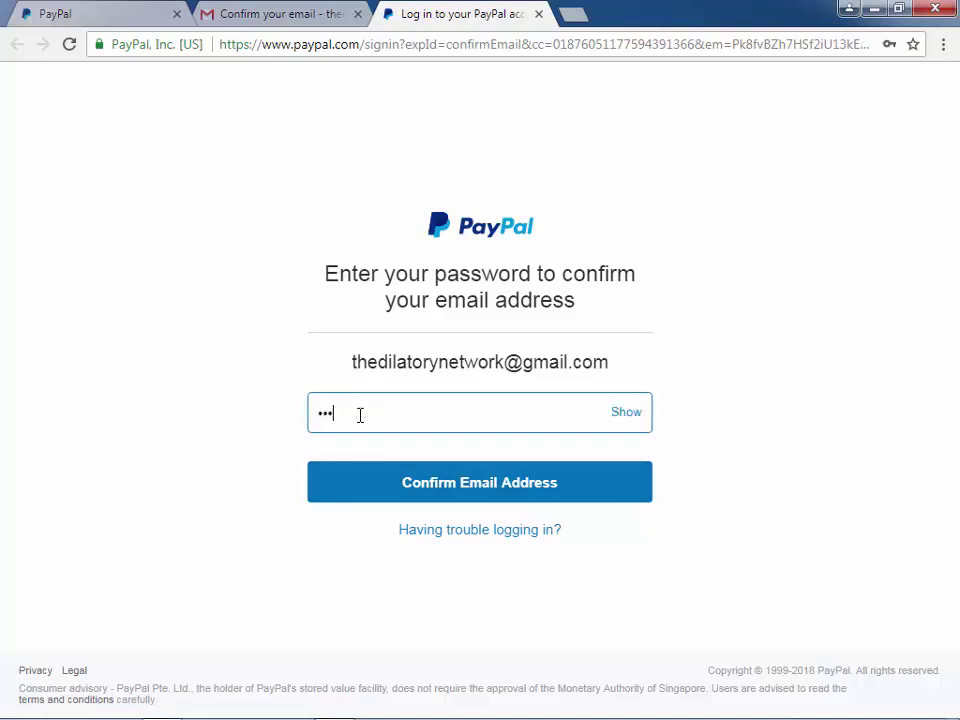
pyautogui.write('sword')
pyautogui.click(475, 491)
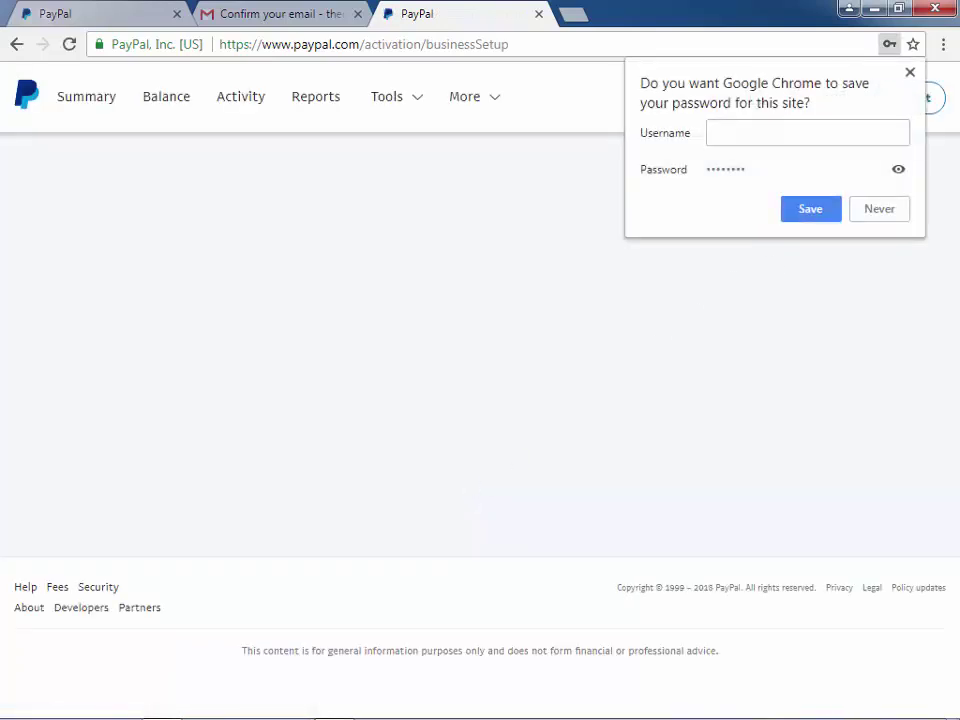
pyautogui.click(910, 72)
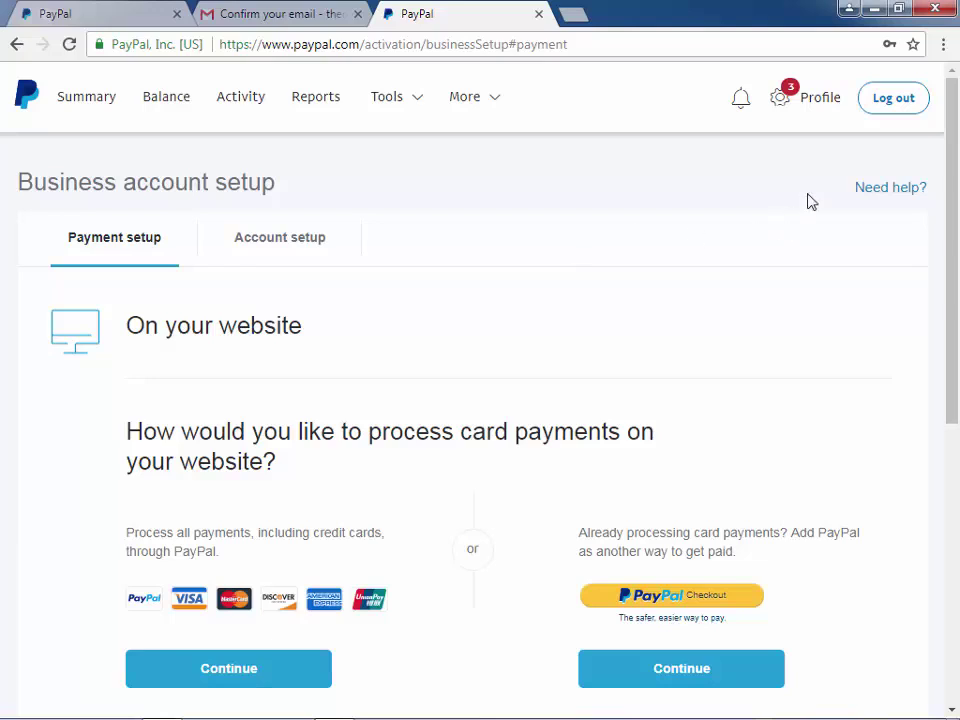
pyautogui.click(780, 108)
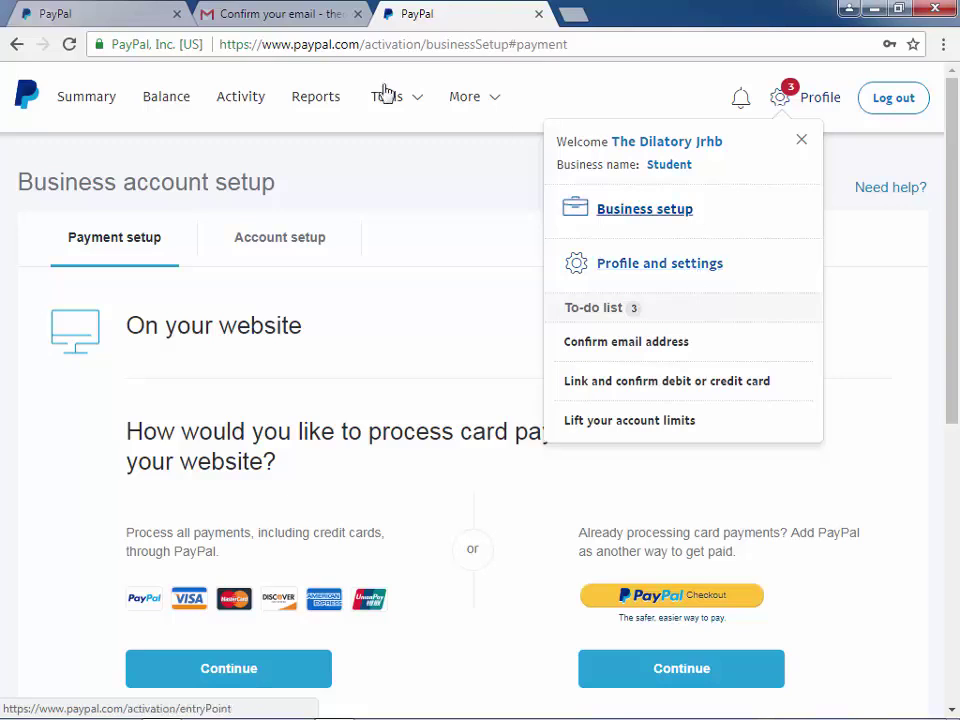
pyautogui.click(293, 246)
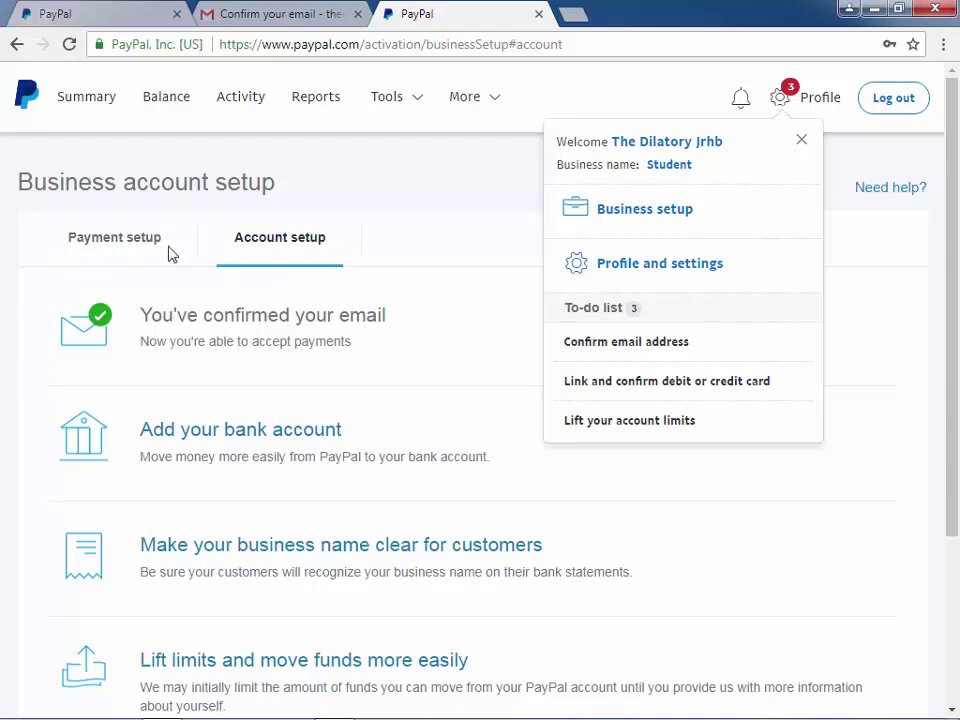
pyautogui.click(117, 243)
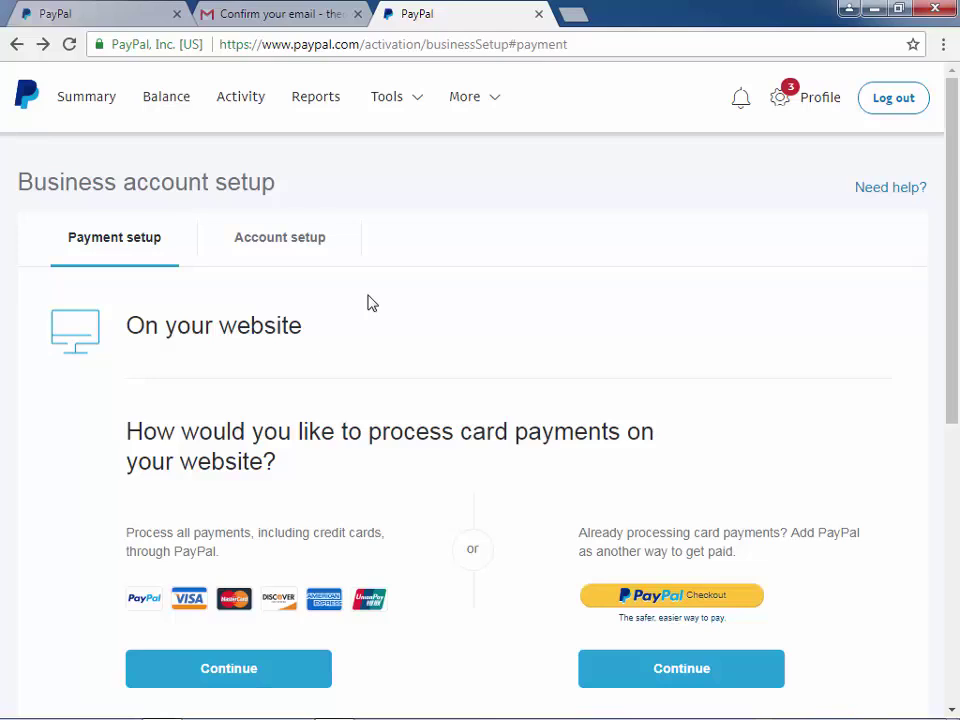
# Step: Go to the Balance page and choose to add a new bank under Banks
pyautogui.click(175, 107)
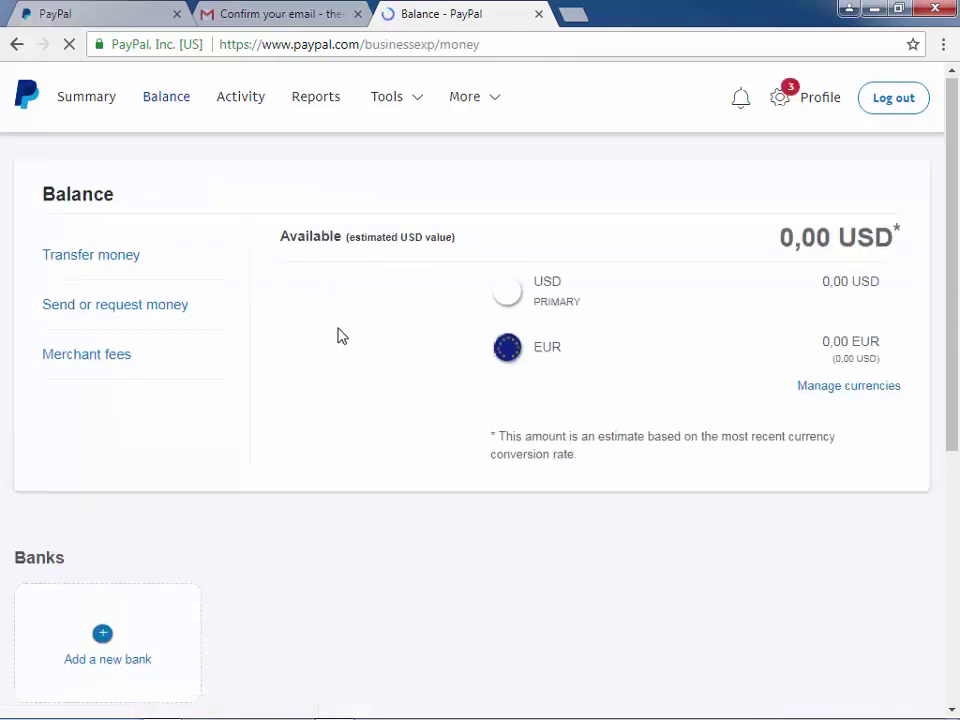
pyautogui.scroll(-3, 337, 335)
pyautogui.scroll(-1, 328, 386)
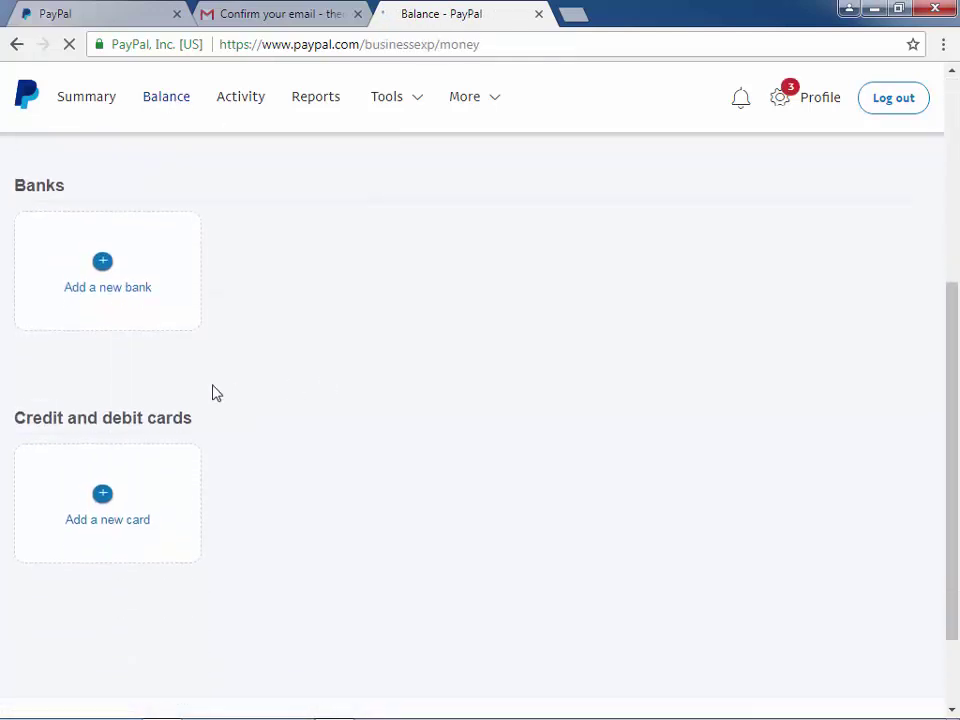
pyautogui.click(103, 300)
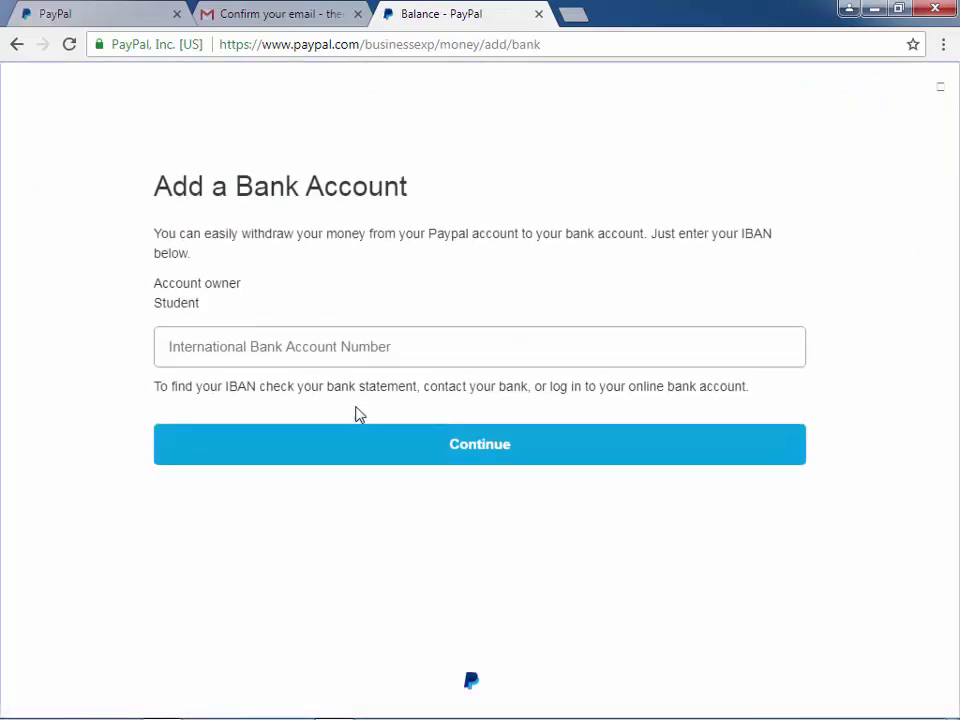
# Step: Type a test IBAN, then delete the invalid entry so the IBAN field is empty
pyautogui.click(236, 355)
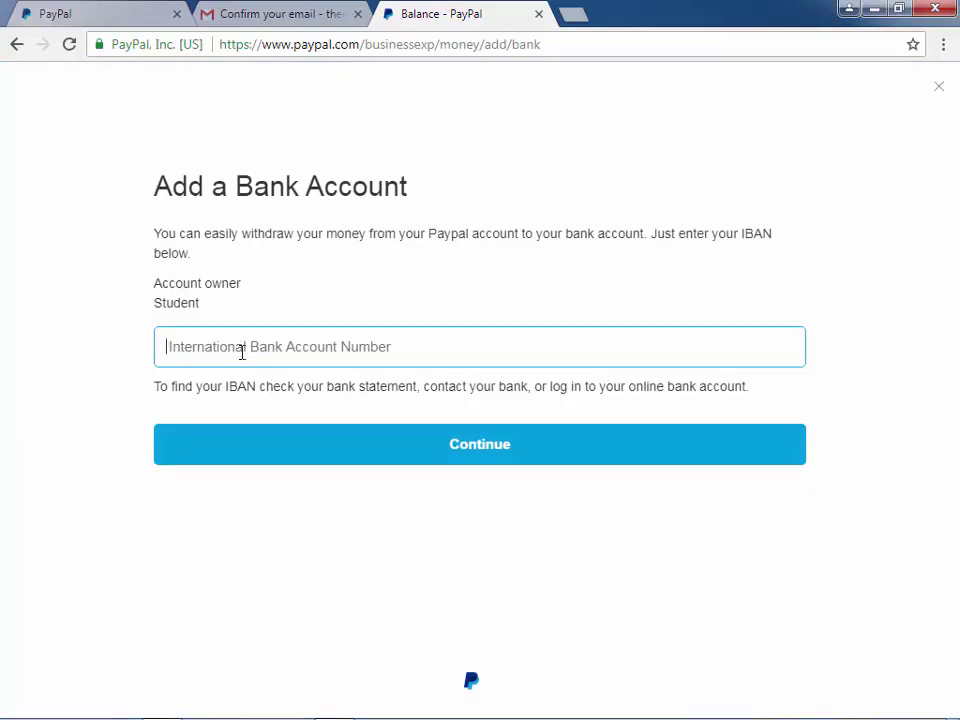
pyautogui.write('fdgsadgsdgs5recxzcvzfdfggadfd')
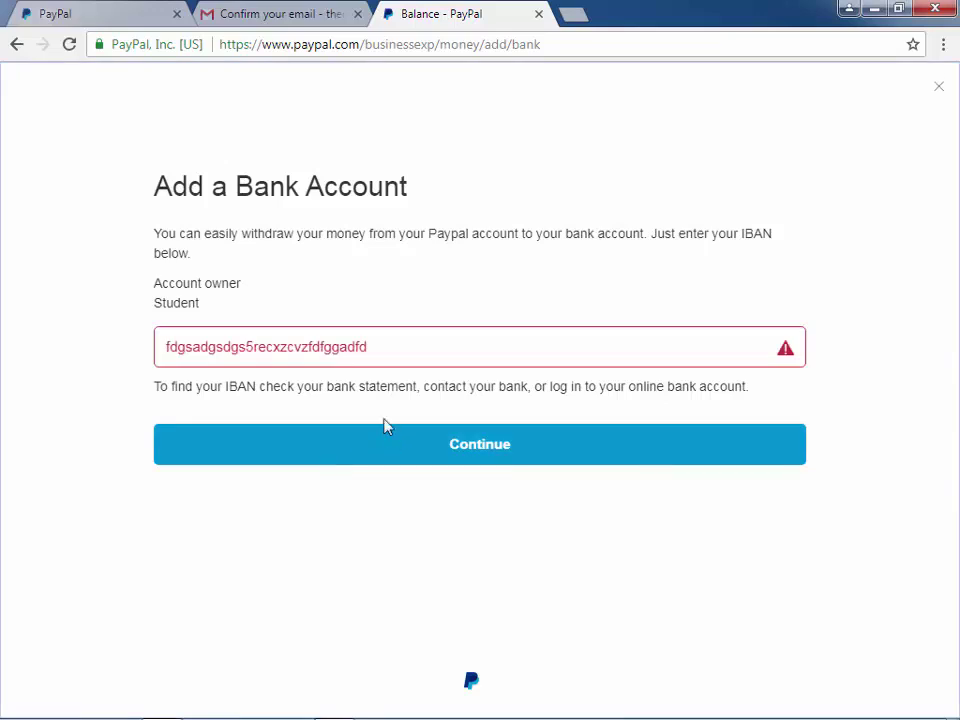
pyautogui.moveTo(392, 347); pyautogui.dragTo(120, 344)
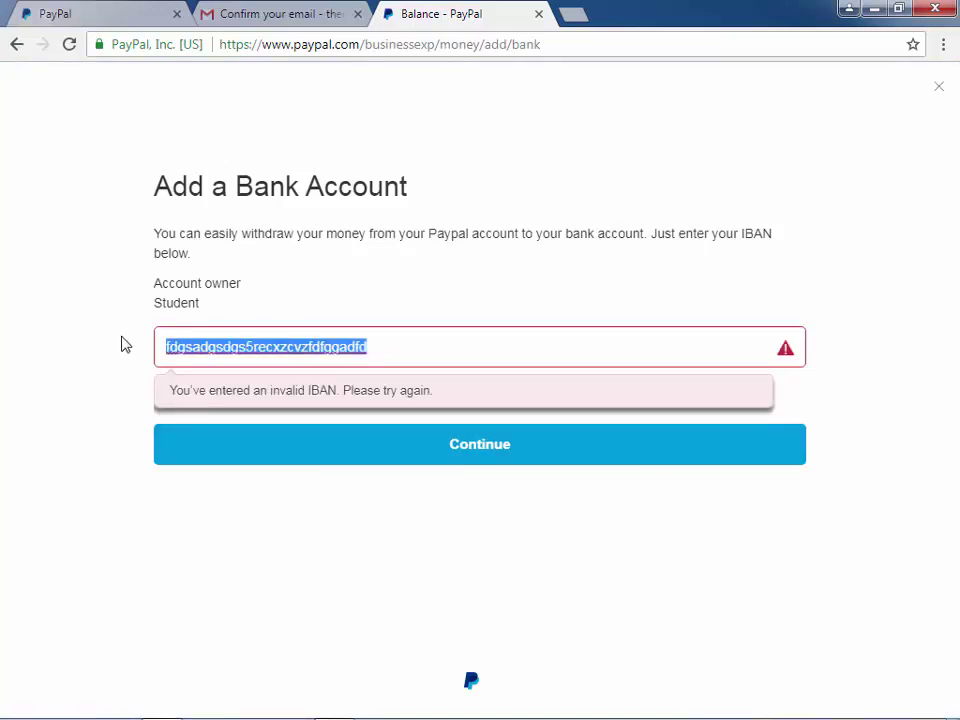
pyautogui.click(214, 480)
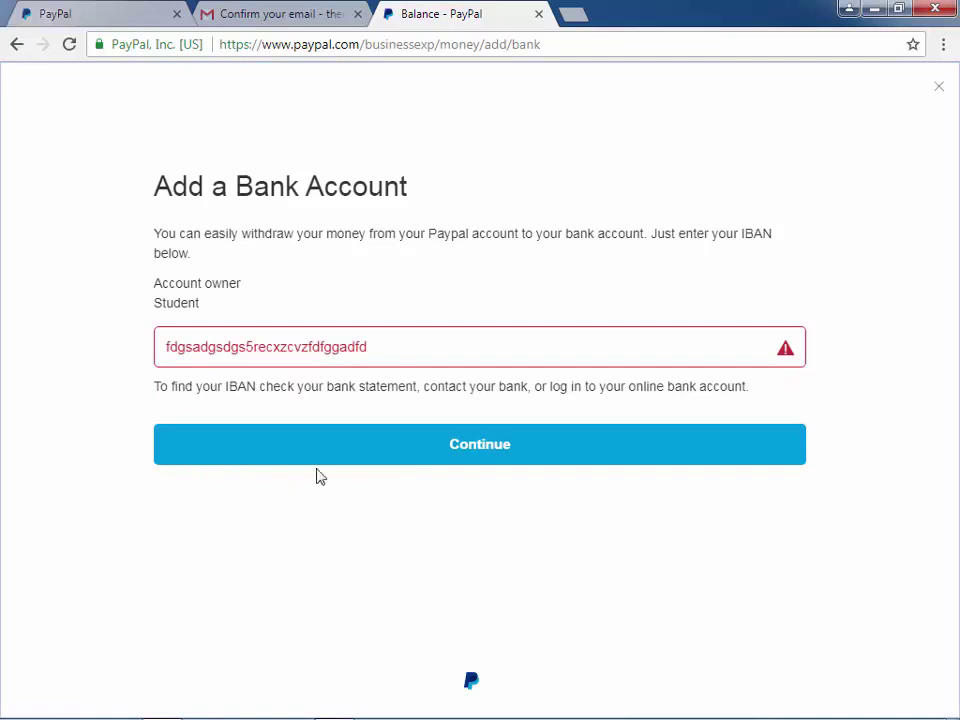
pyautogui.moveTo(394, 352); pyautogui.dragTo(115, 346)
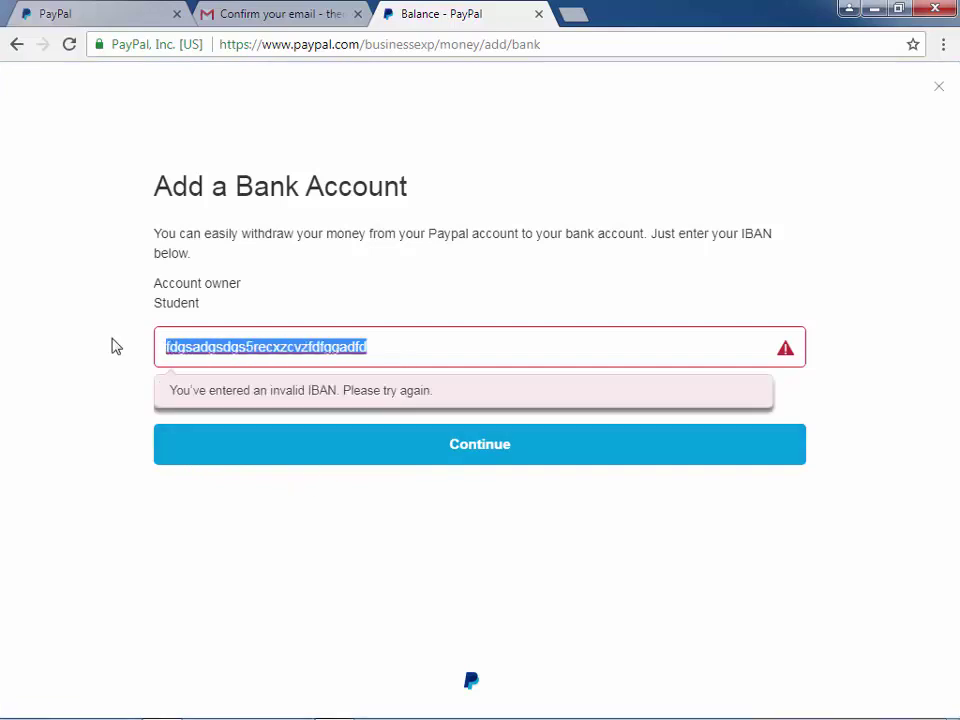
pyautogui.press('BackSpace')
pyautogui.click(223, 534)
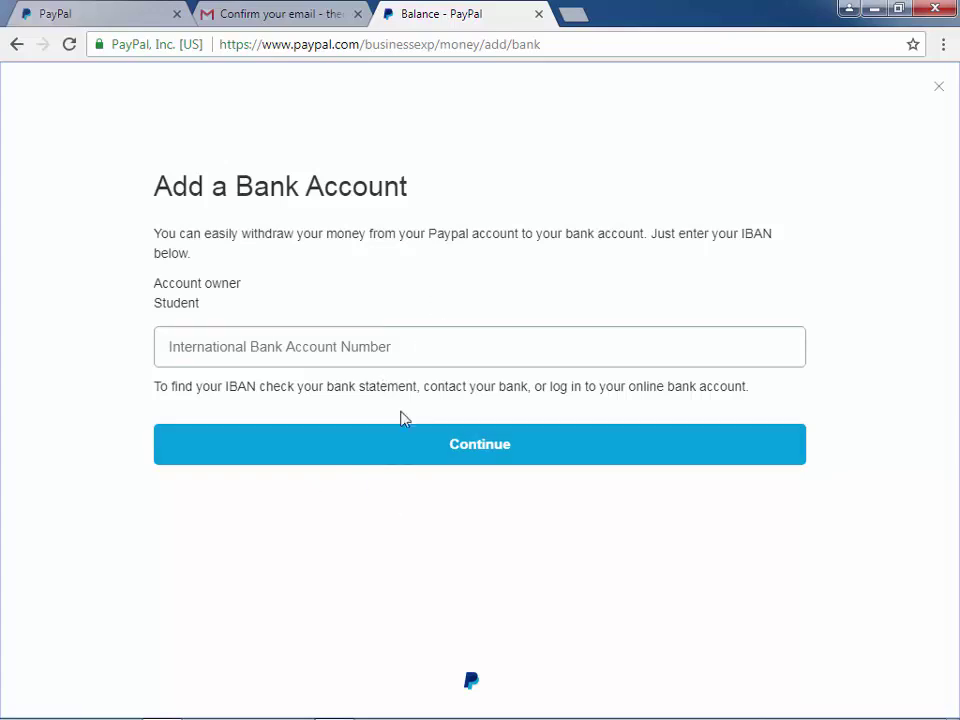
pyautogui.click(300, 346)
pyautogui.write('fdgsadgsdgs5recxzcvzfdfggadfd')
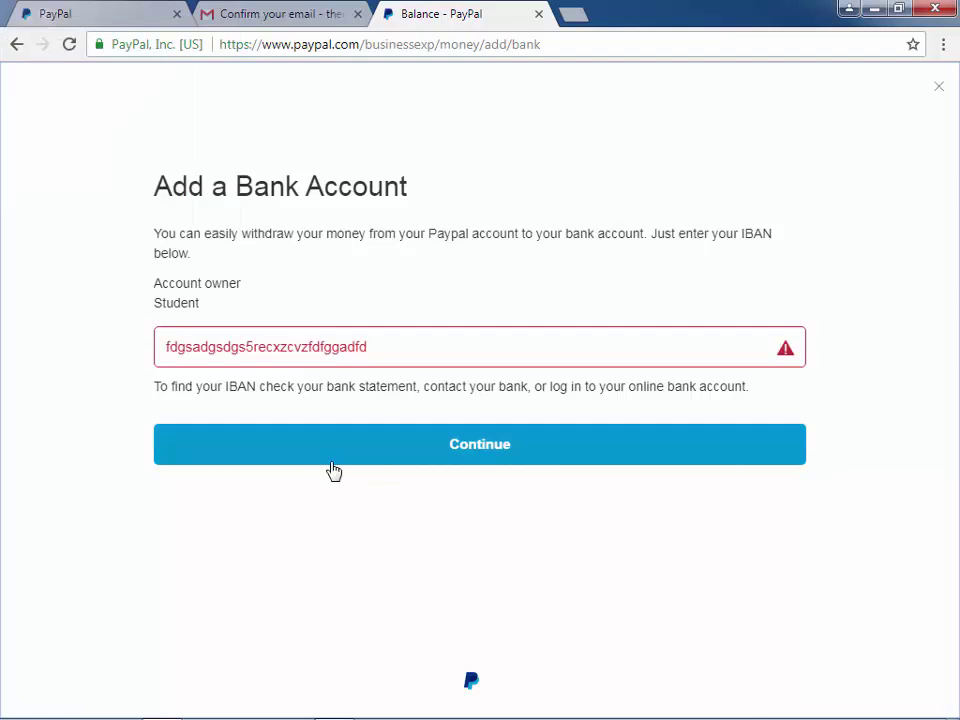
pyautogui.moveTo(394, 347); pyautogui.dragTo(123, 344)
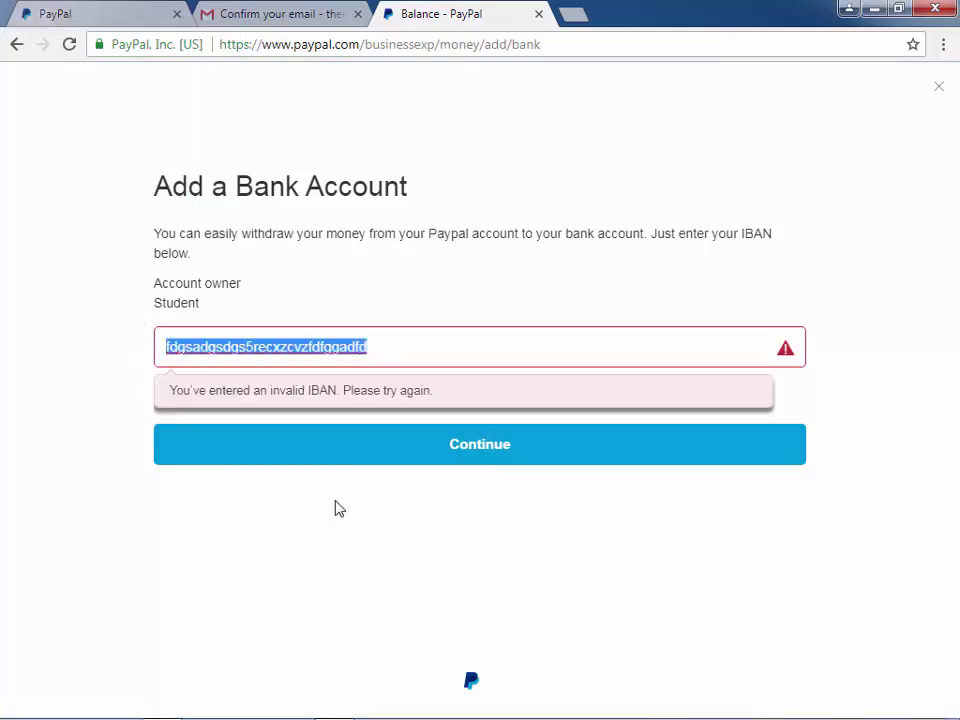
pyautogui.click(285, 489)
pyautogui.moveTo(405, 359); pyautogui.dragTo(116, 346)
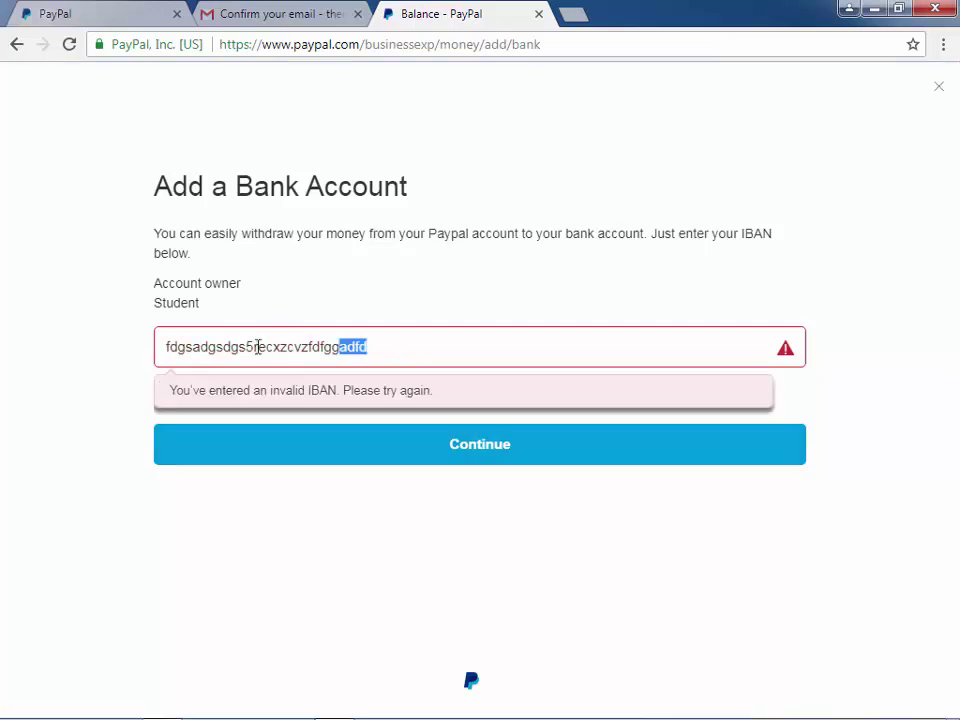
pyautogui.press('BackSpace')
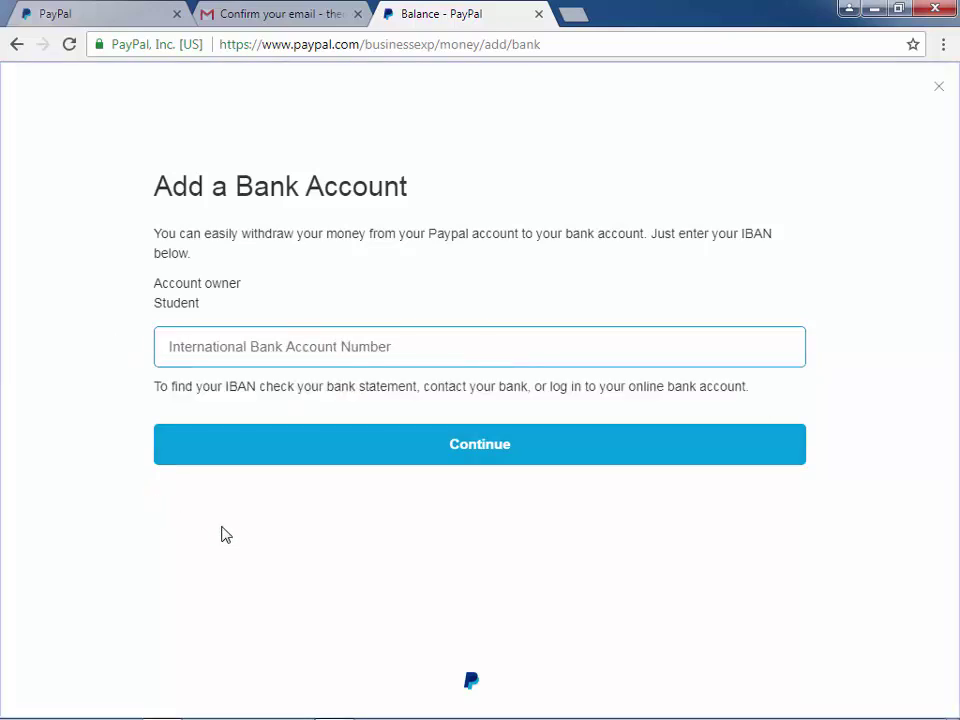
pyautogui.click(317, 499)
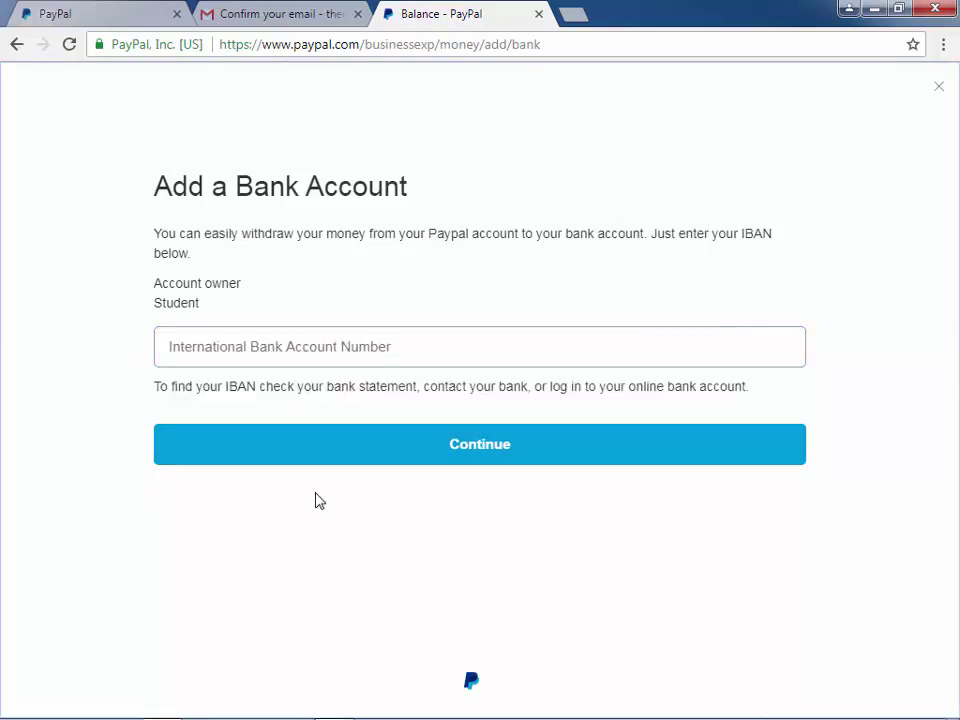